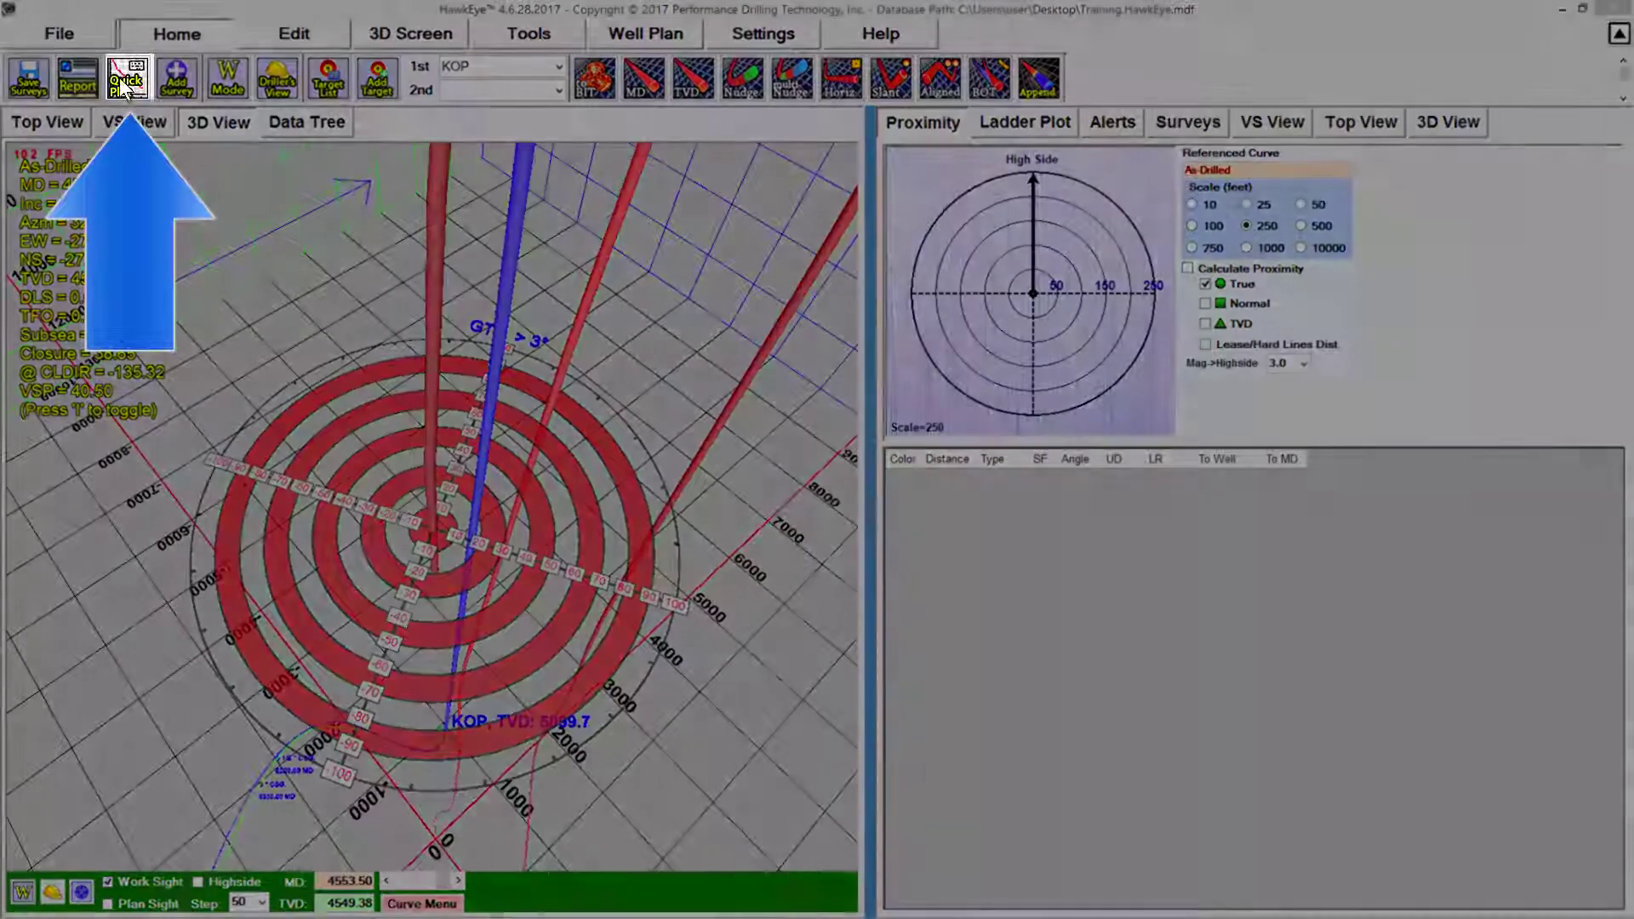
# - Open a Quick Plot, add the logo image to its header, and accept the job information unchanged
pyautogui.click(126, 85)
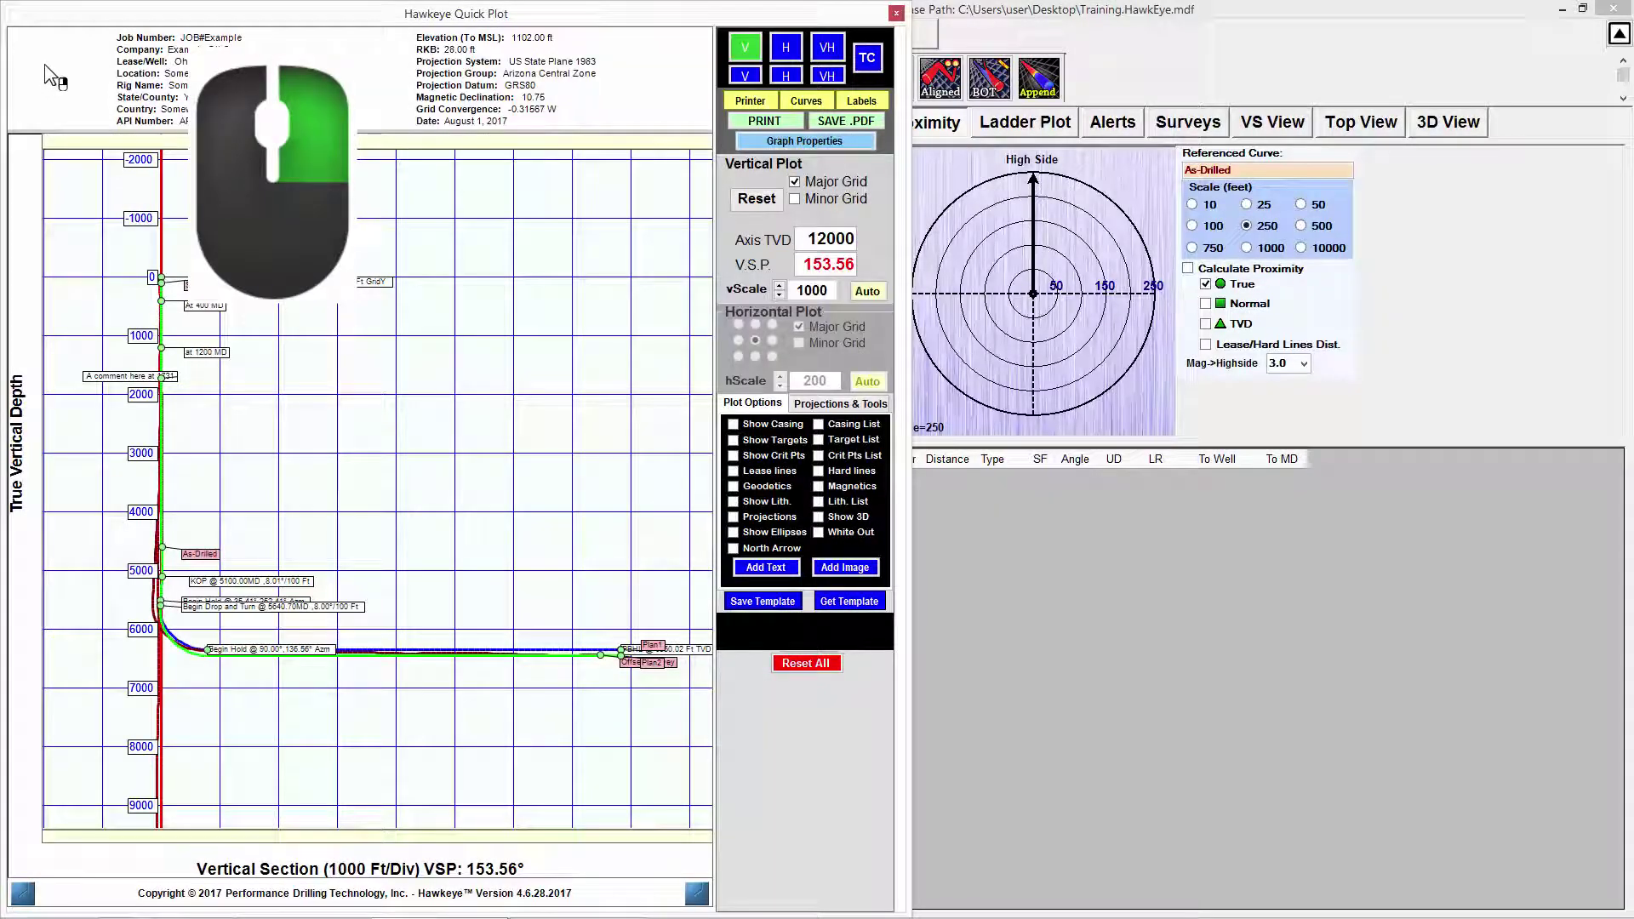
pyautogui.rightClick(51, 77)
pyautogui.click(587, 324)
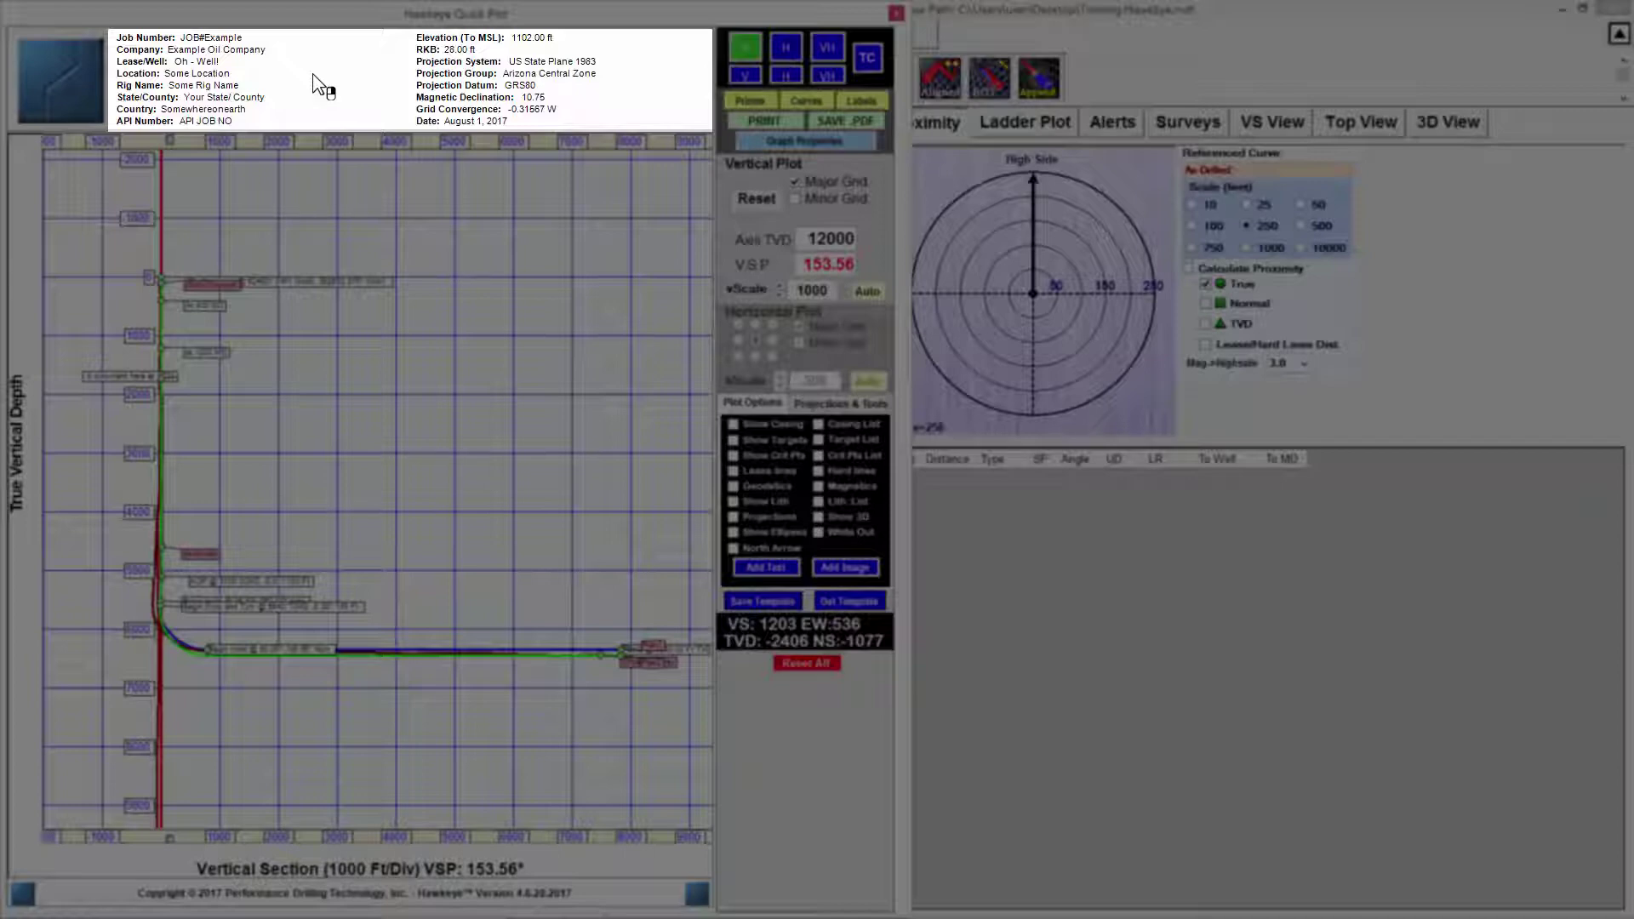
pyautogui.rightClick(334, 90)
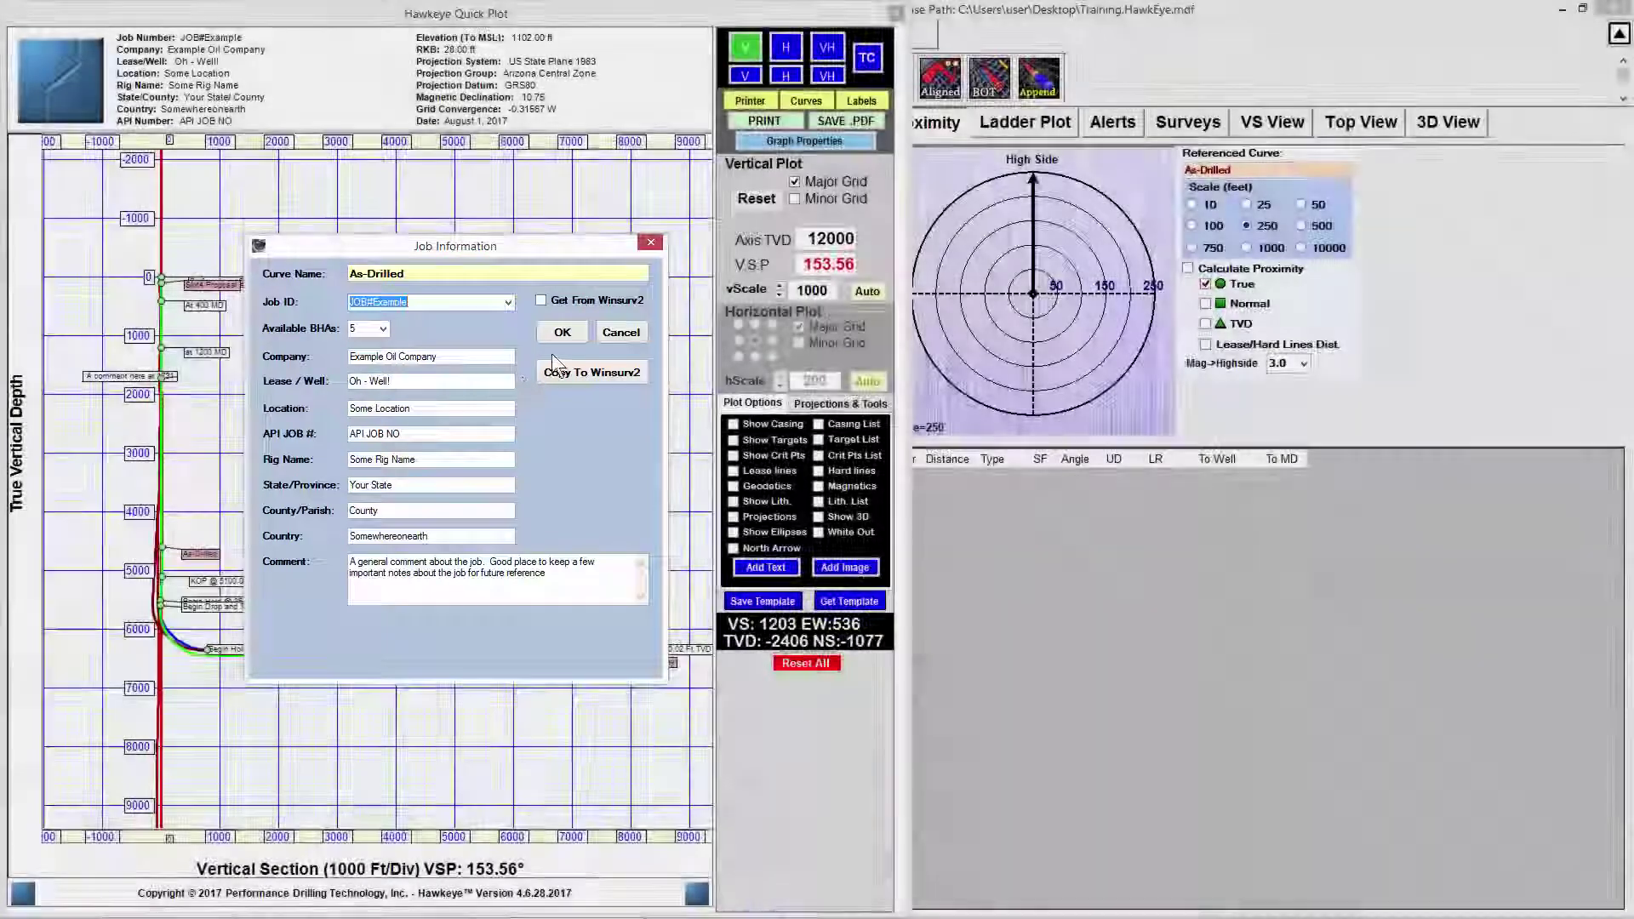
pyautogui.click(561, 332)
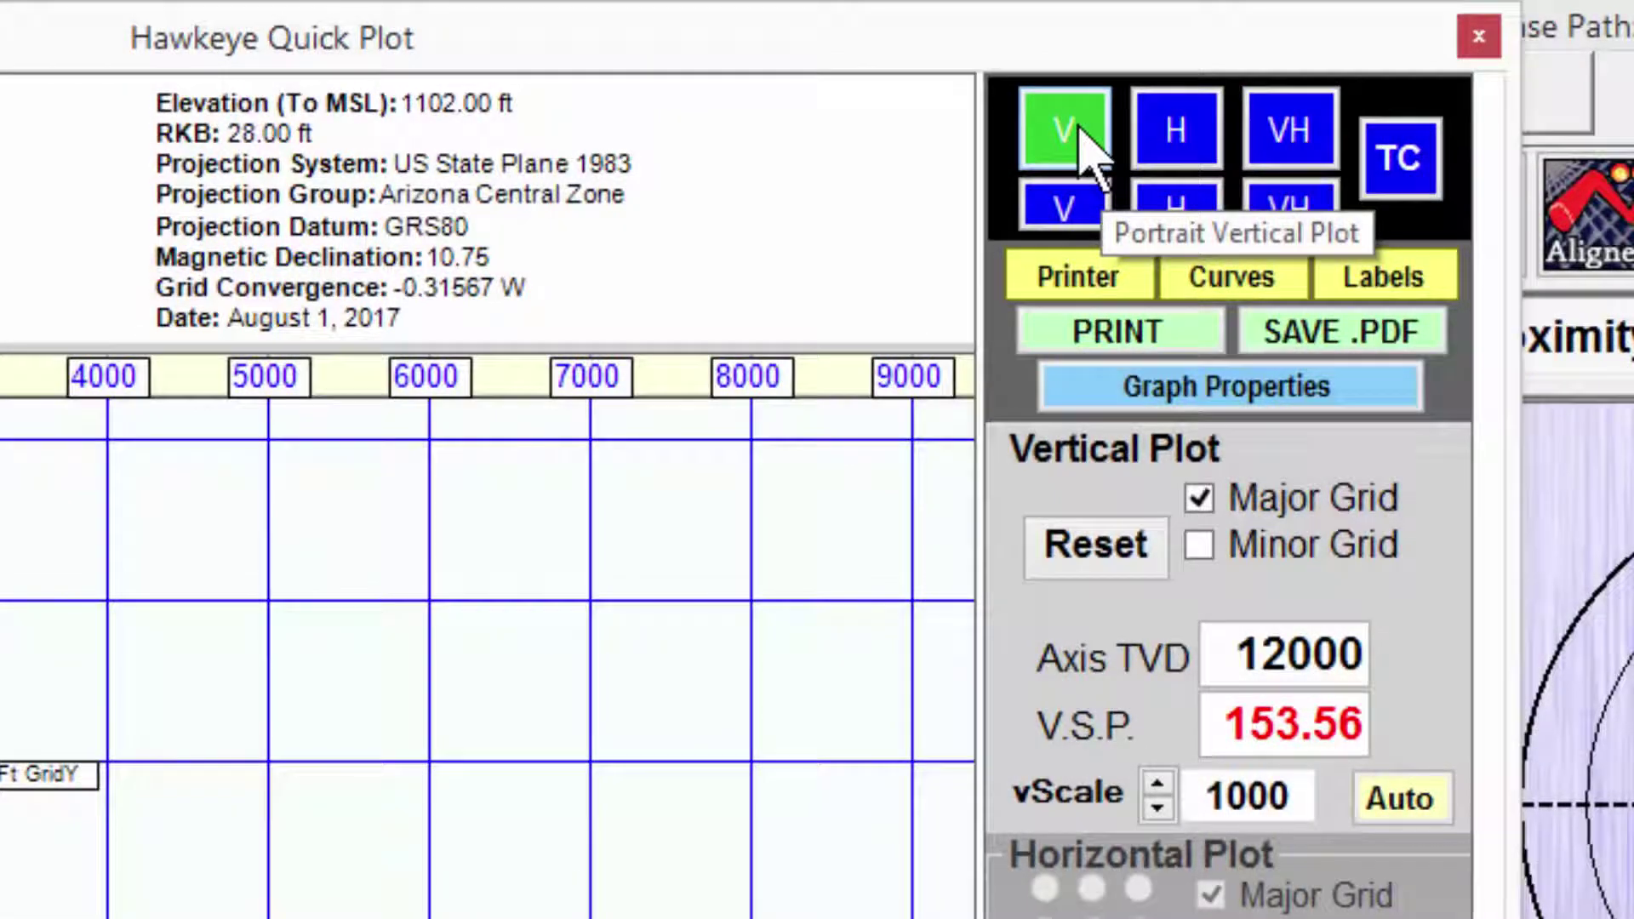
# - Go through the plot layouts to the landscape combined vertical and horizontal plot, and enlarge the horizontal plot's inset frame
pyautogui.click(1162, 135)
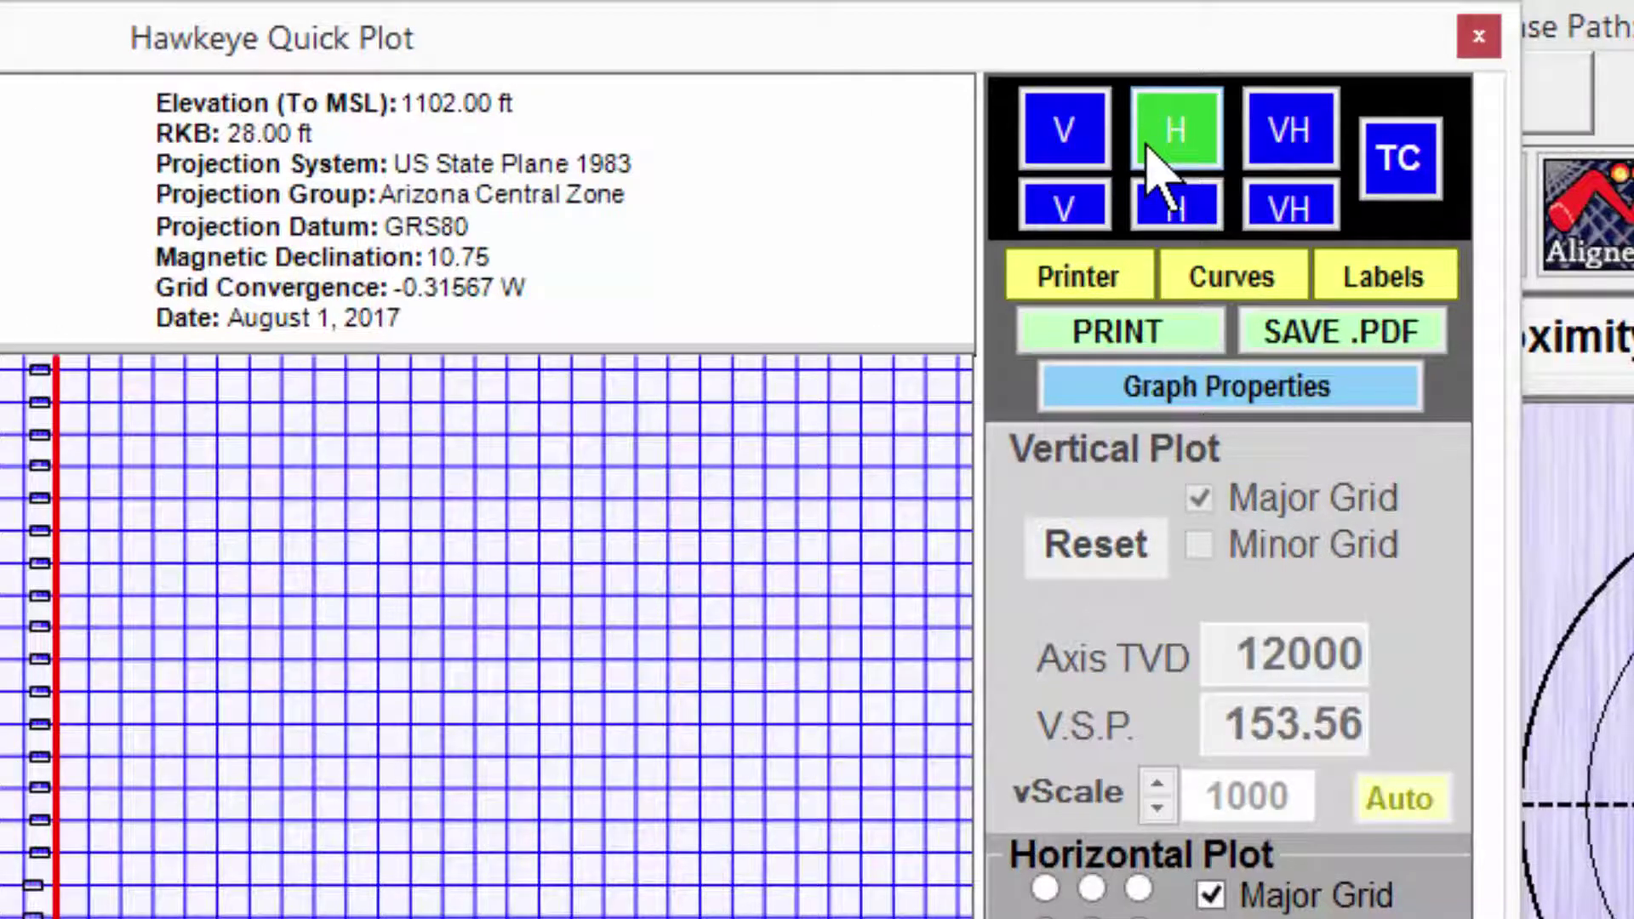
pyautogui.click(1315, 148)
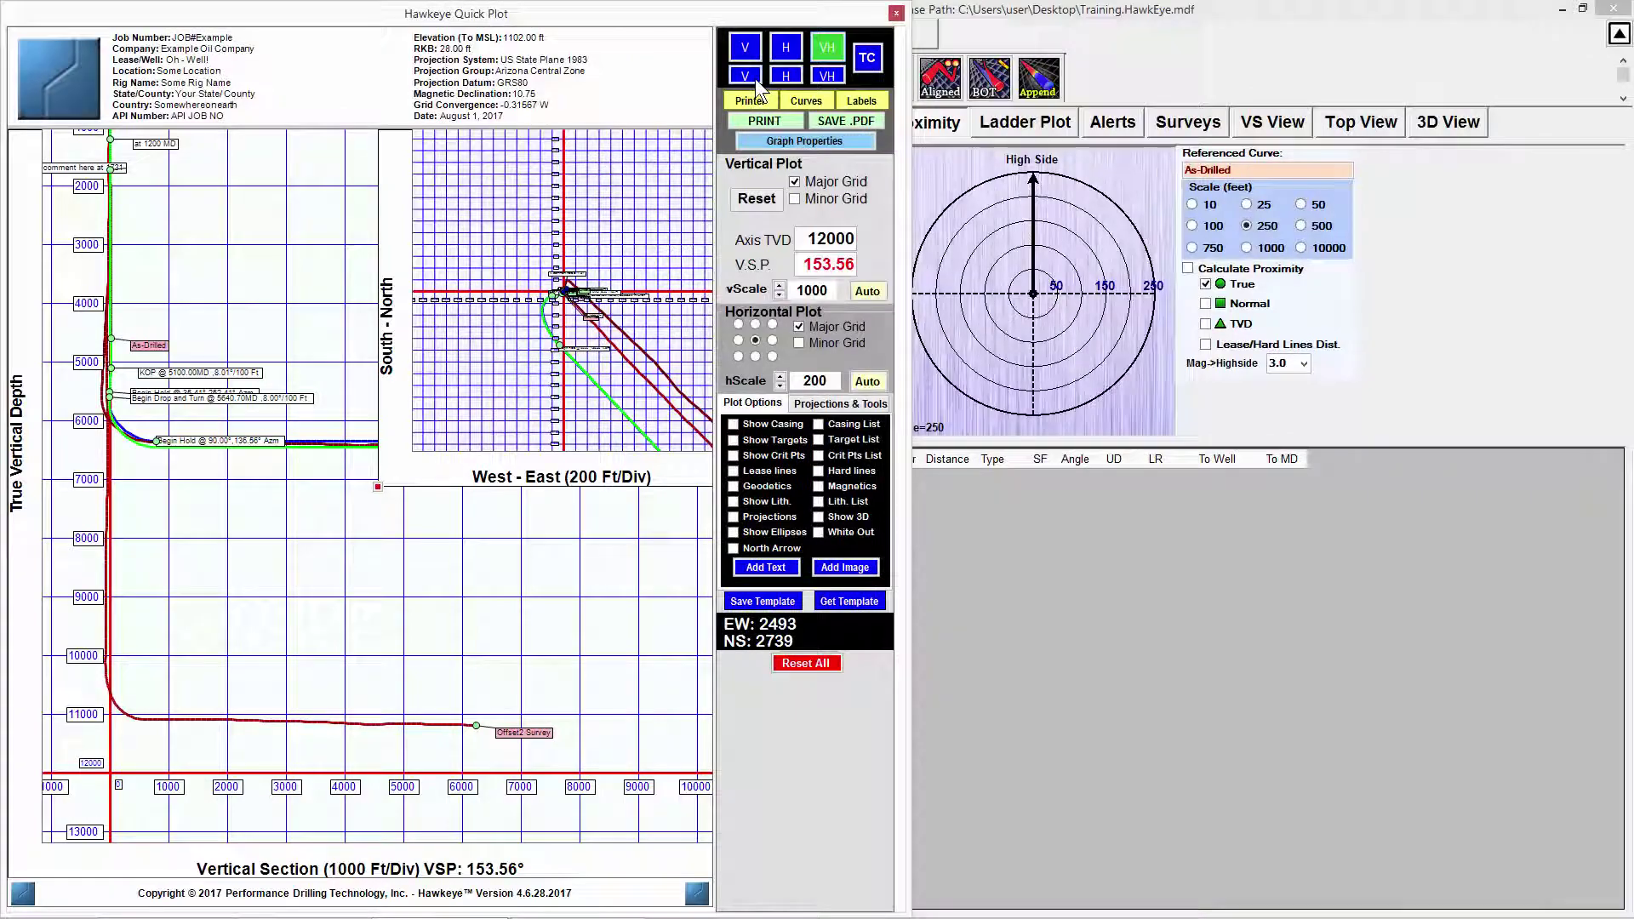
pyautogui.click(754, 77)
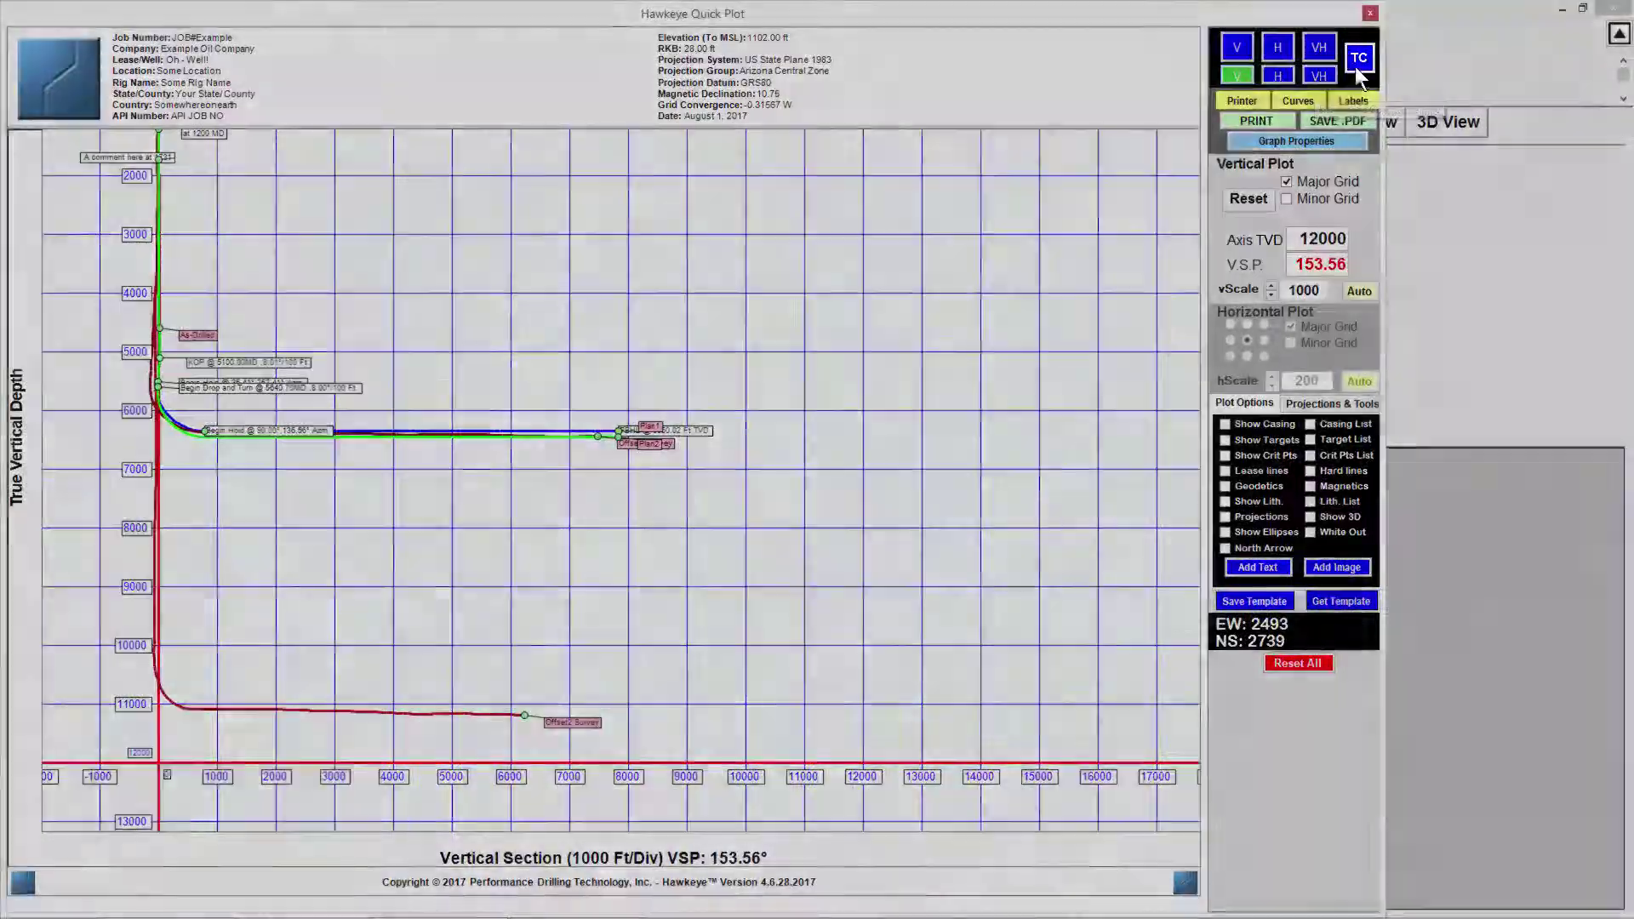
pyautogui.click(1356, 67)
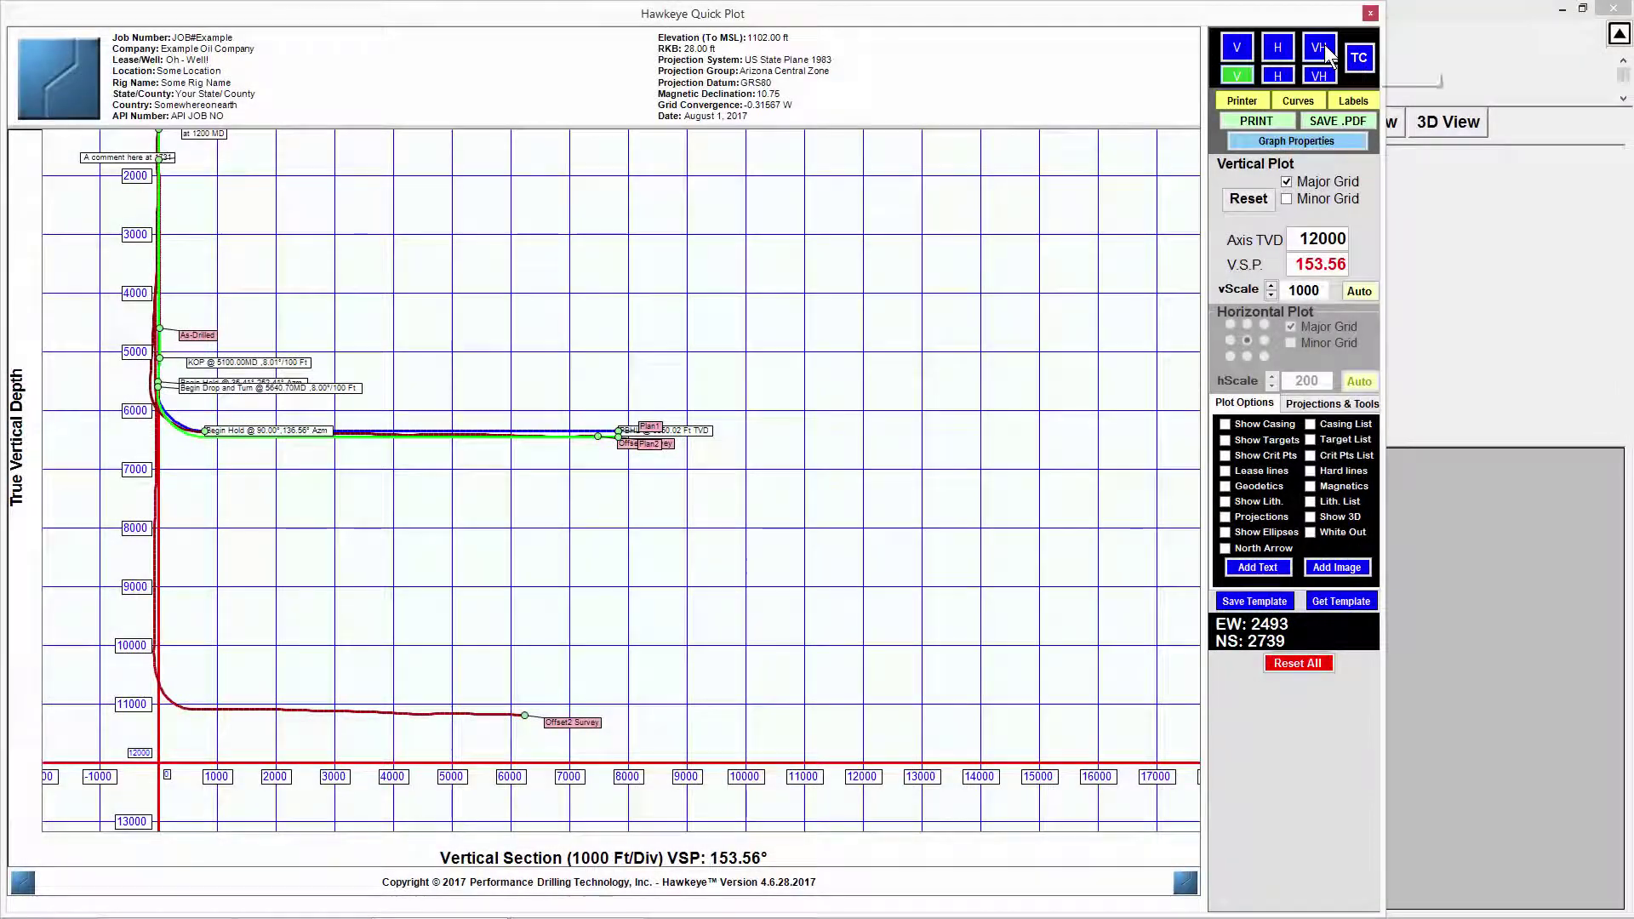
pyautogui.click(1319, 75)
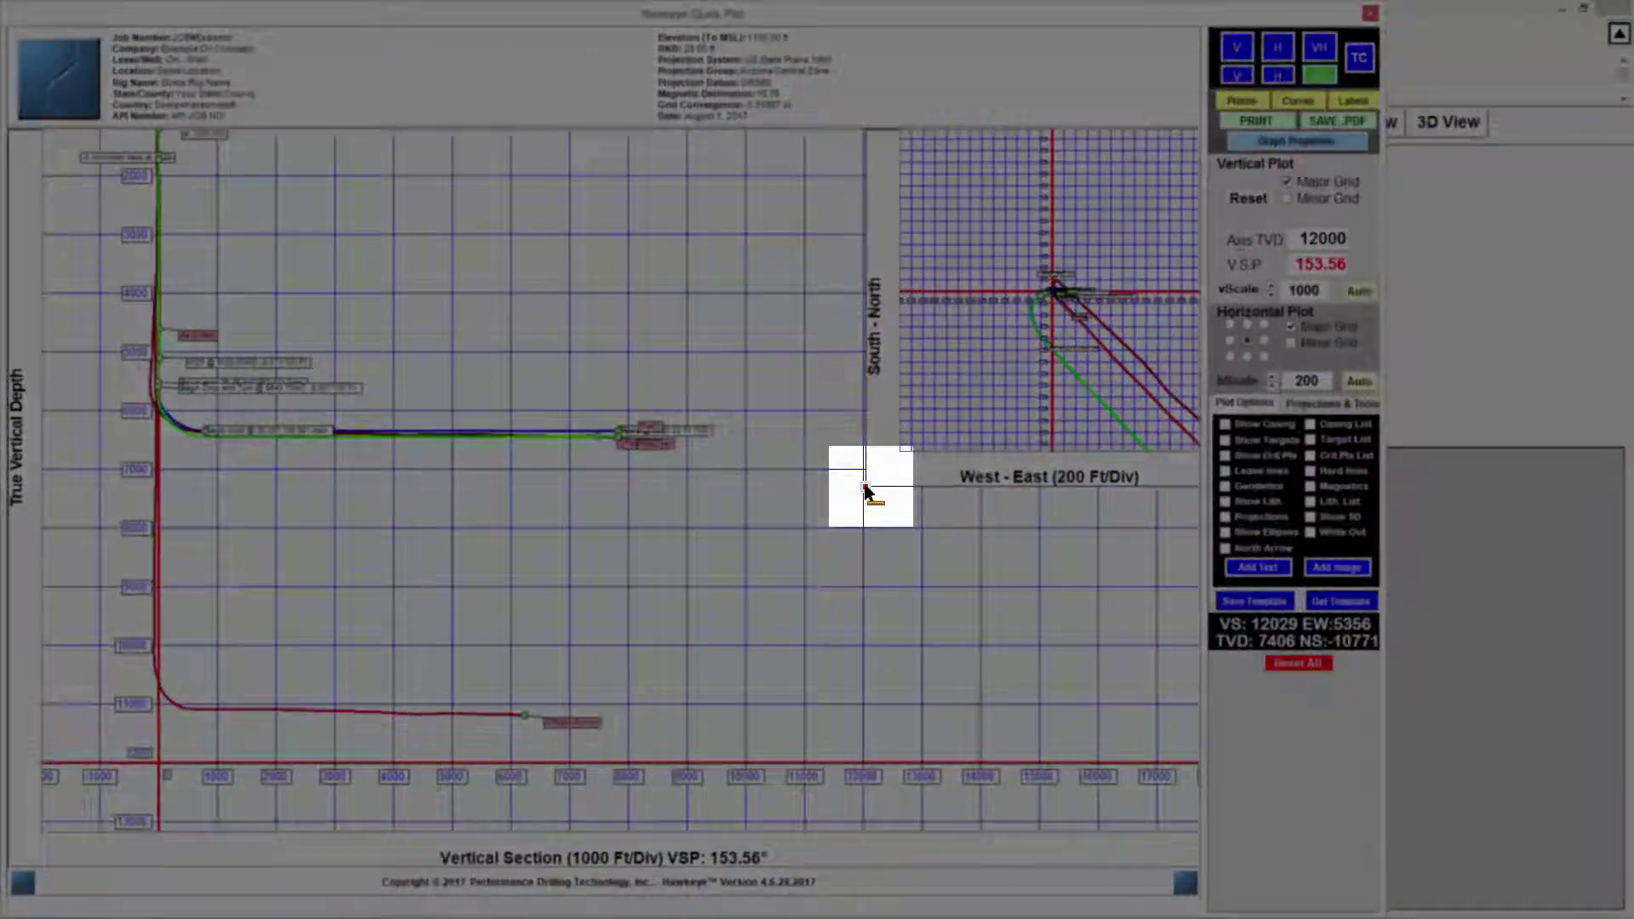
pyautogui.moveTo(865, 488); pyautogui.dragTo(719, 563)
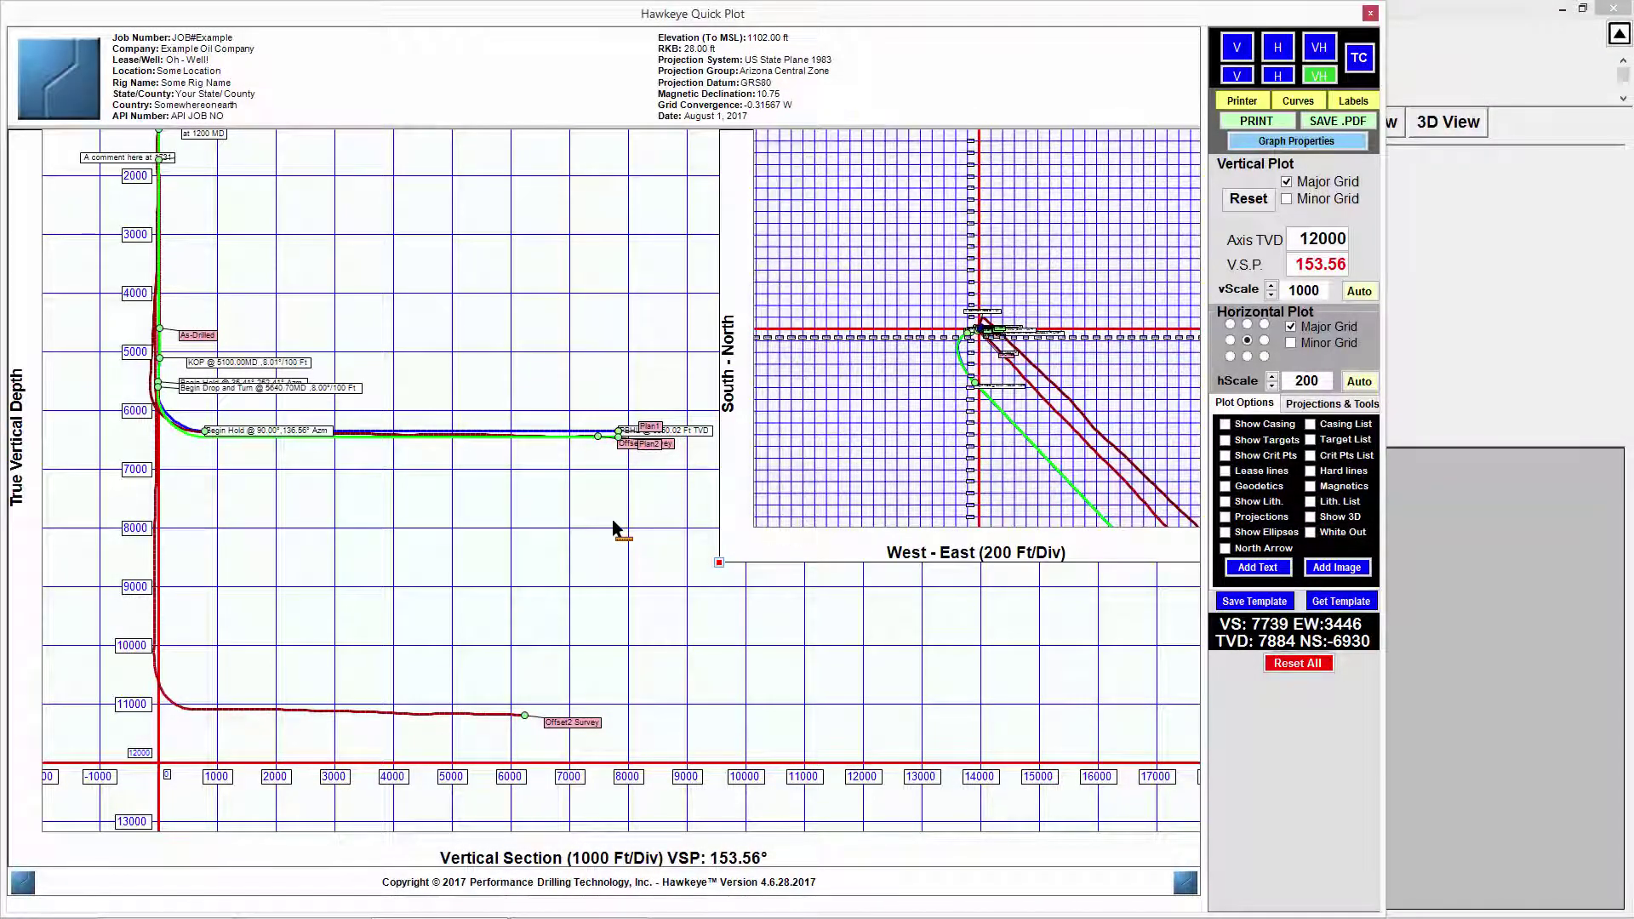
# - Explore the vertical plot by panning and zooming, and auto-scale it so that all curves fit
pyautogui.rightClick(518, 522)
pyautogui.moveTo(518, 522); pyautogui.dragTo(511, 698)
pyautogui.scroll(2, 381, 575)
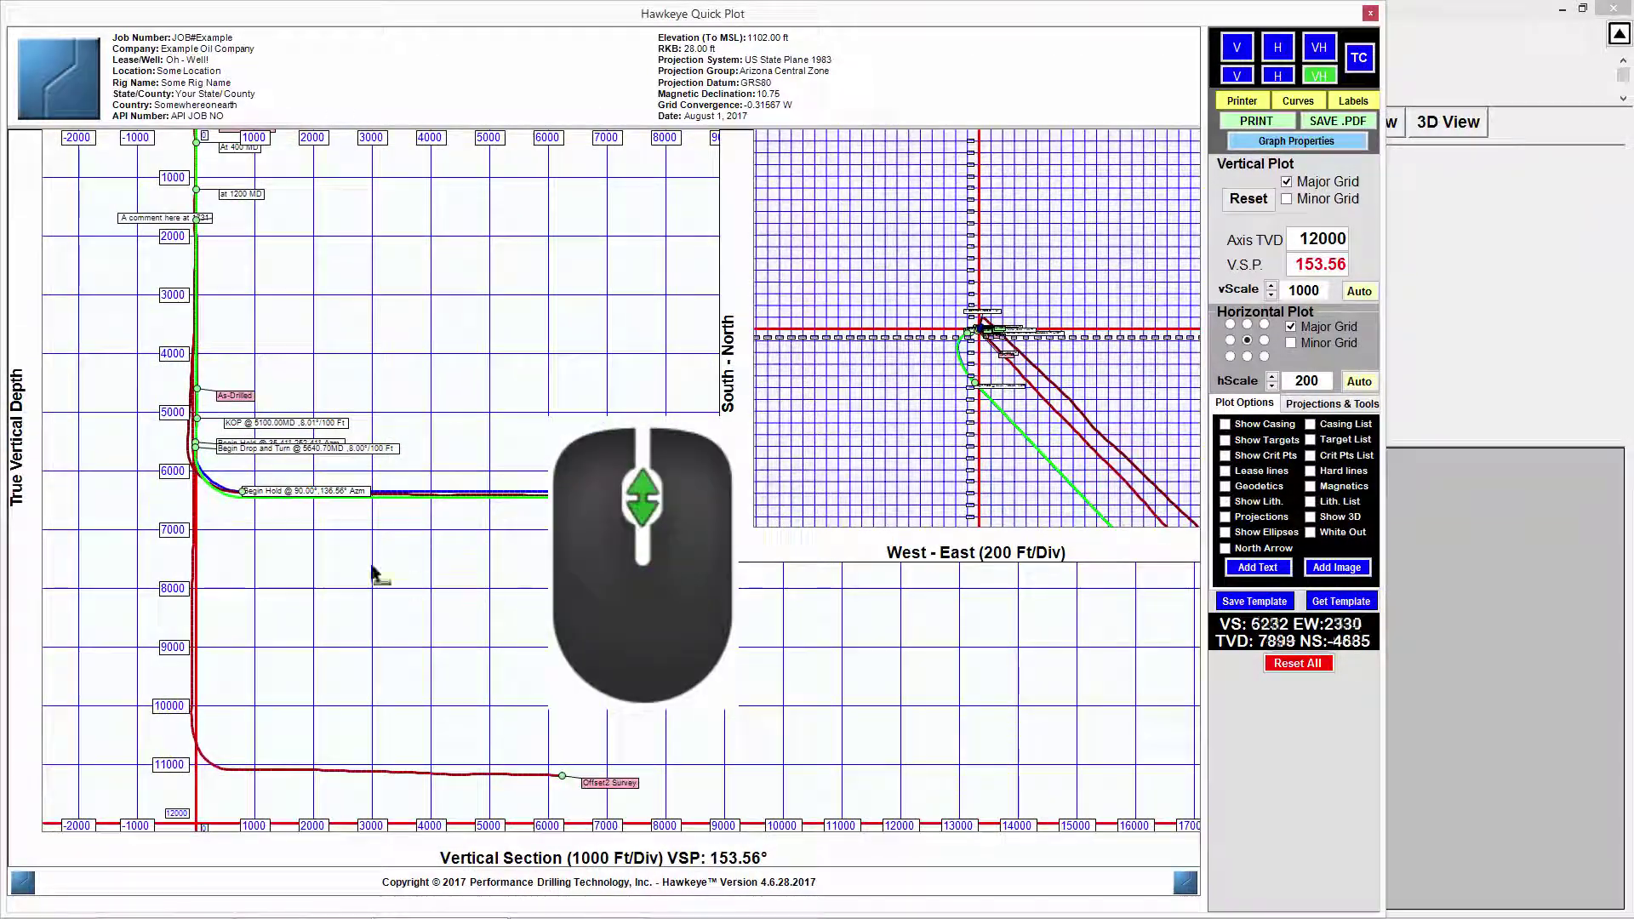
pyautogui.scroll(1, 238, 502)
pyautogui.scroll(-4, 281, 509)
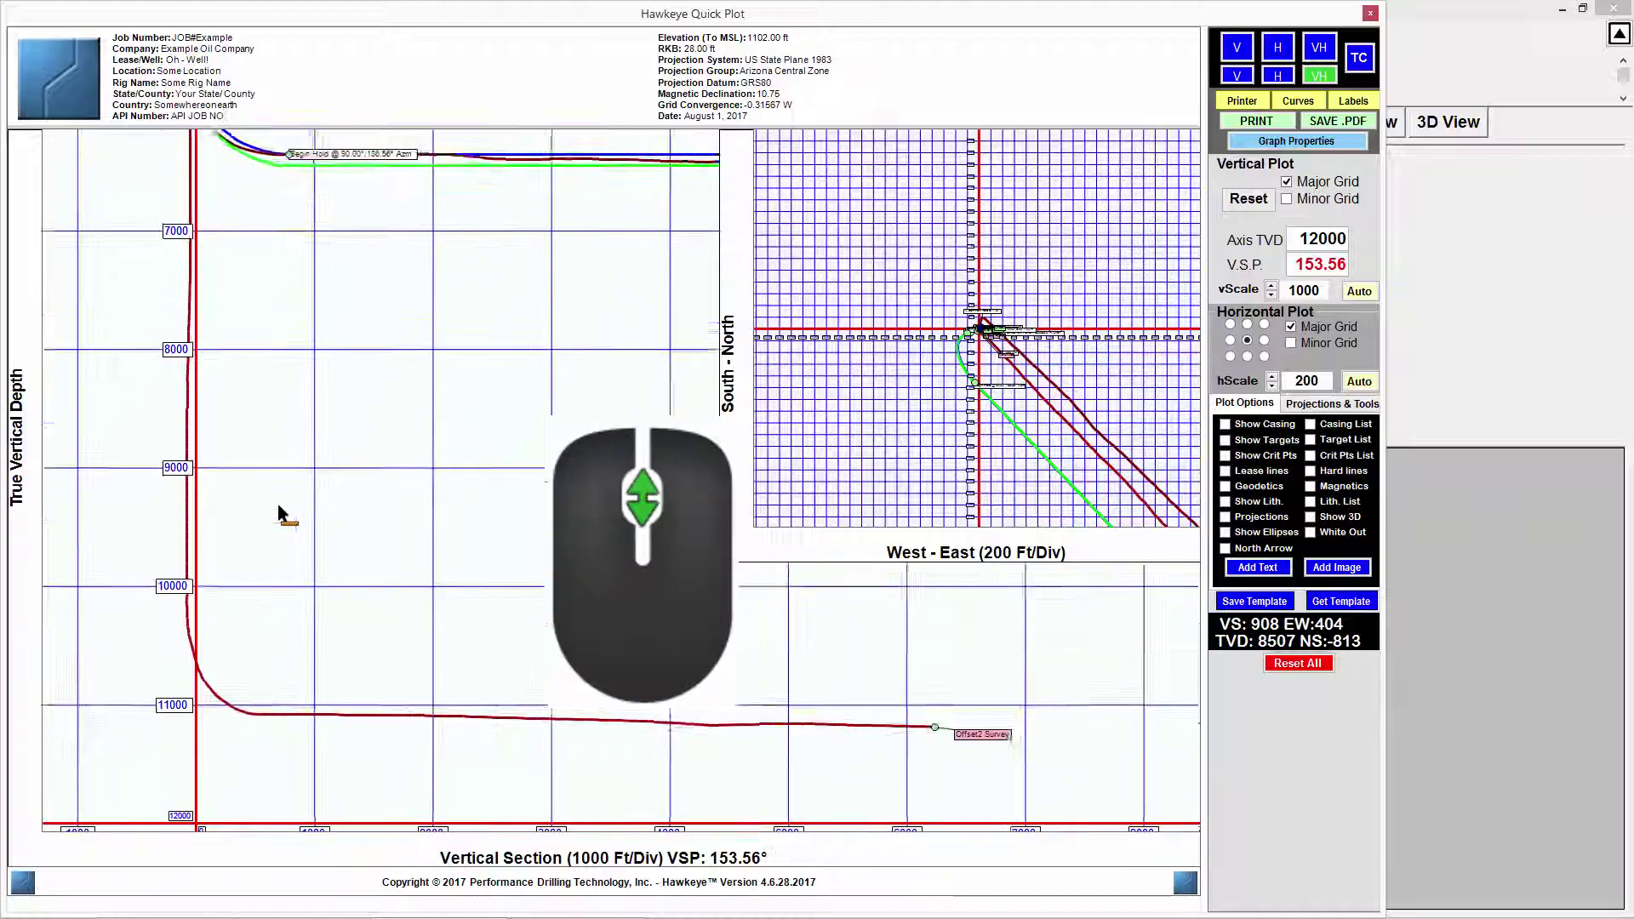
pyautogui.scroll(-3, 281, 511)
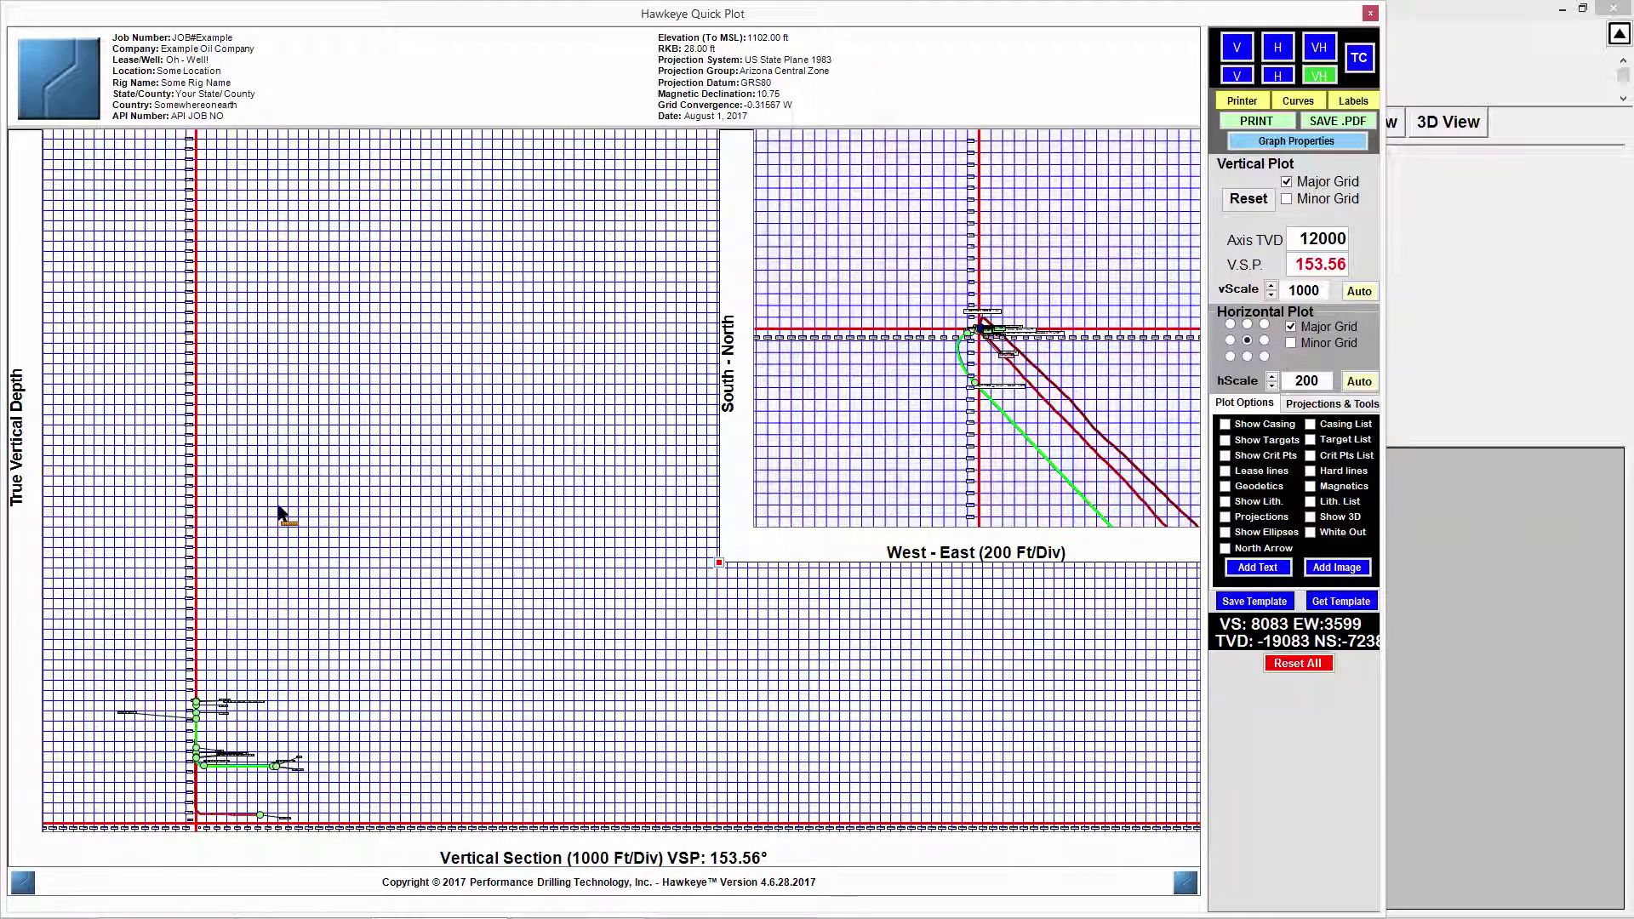
pyautogui.scroll(5, 280, 510)
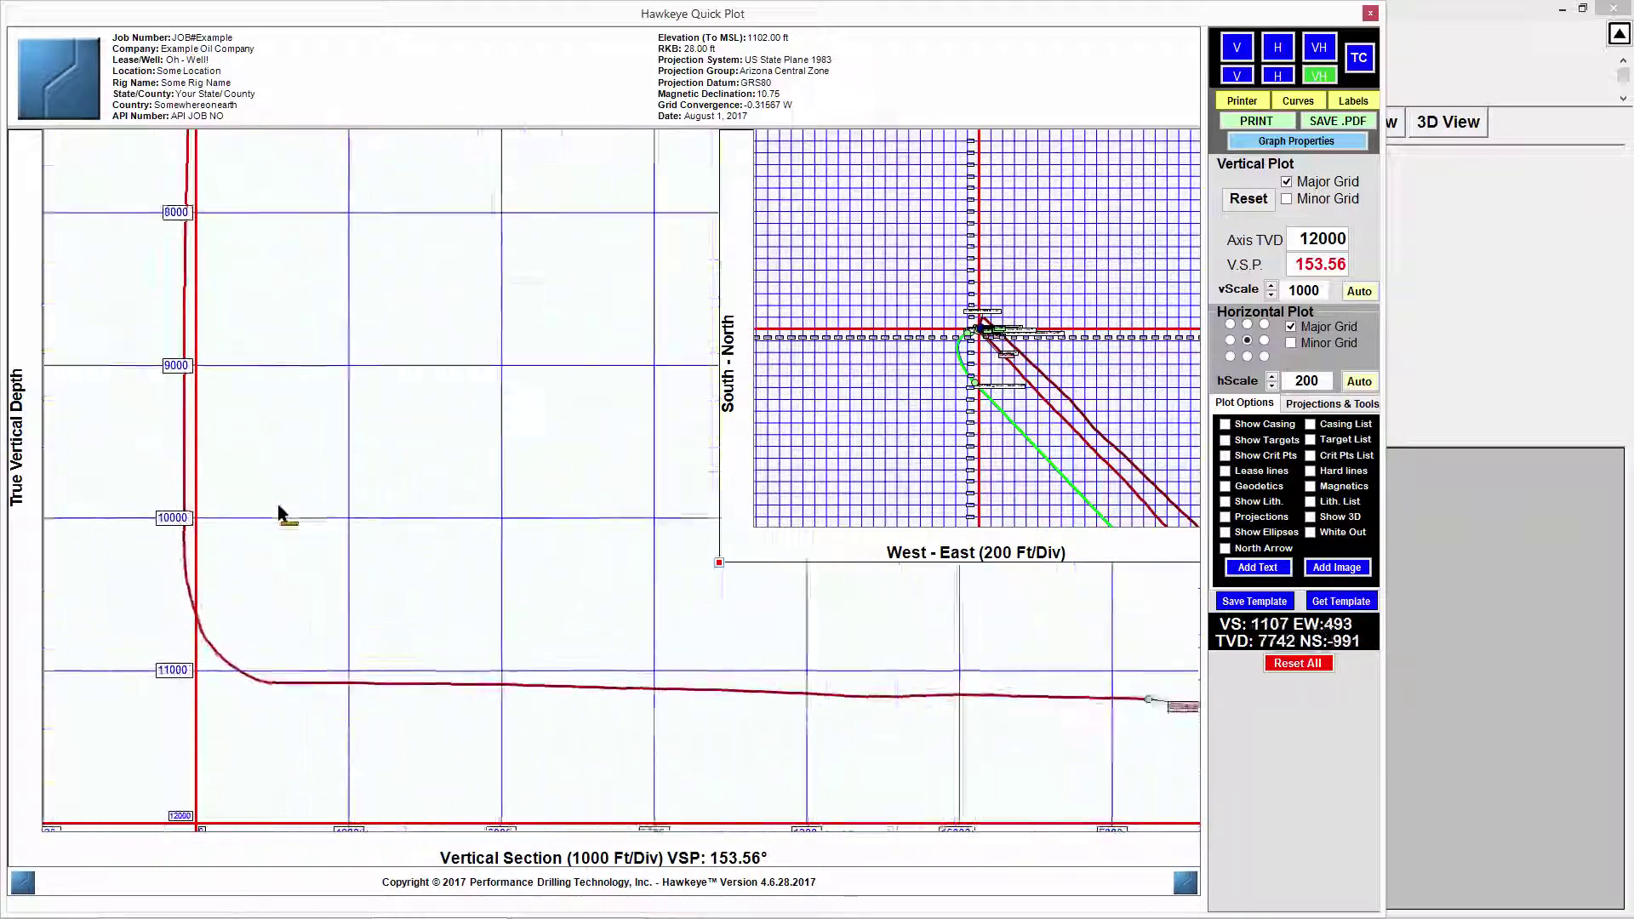
pyautogui.click(1351, 291)
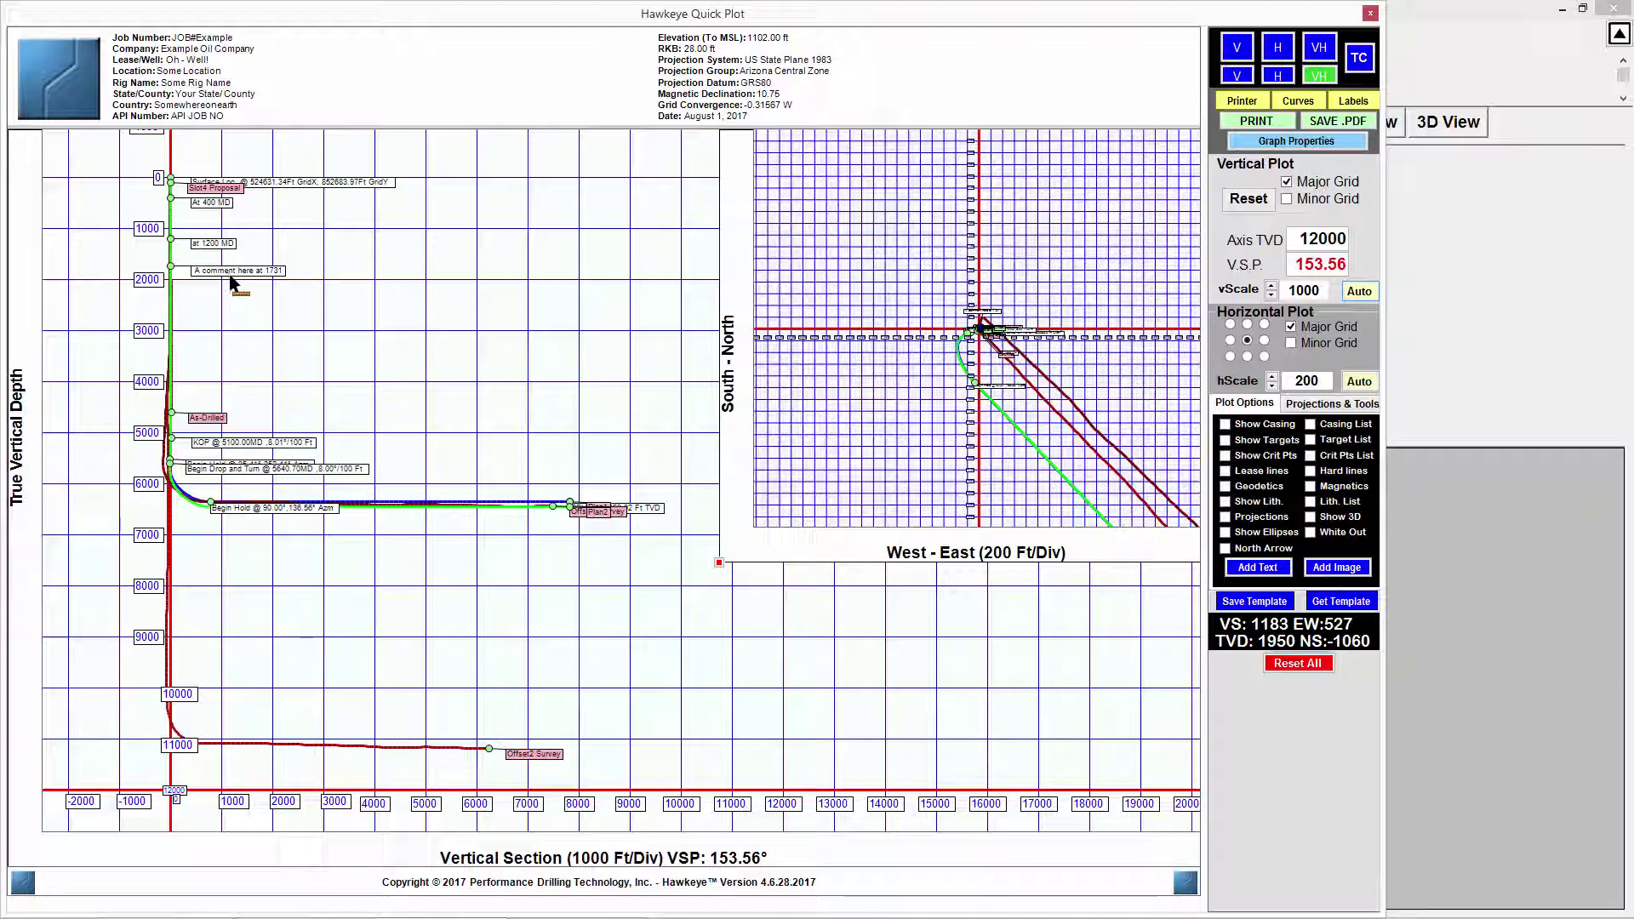
# - Reposition the "A comment here at 1731" label and increase the maximum vertical comment font size in the graph properties
pyautogui.moveTo(234, 277); pyautogui.dragTo(197, 269)
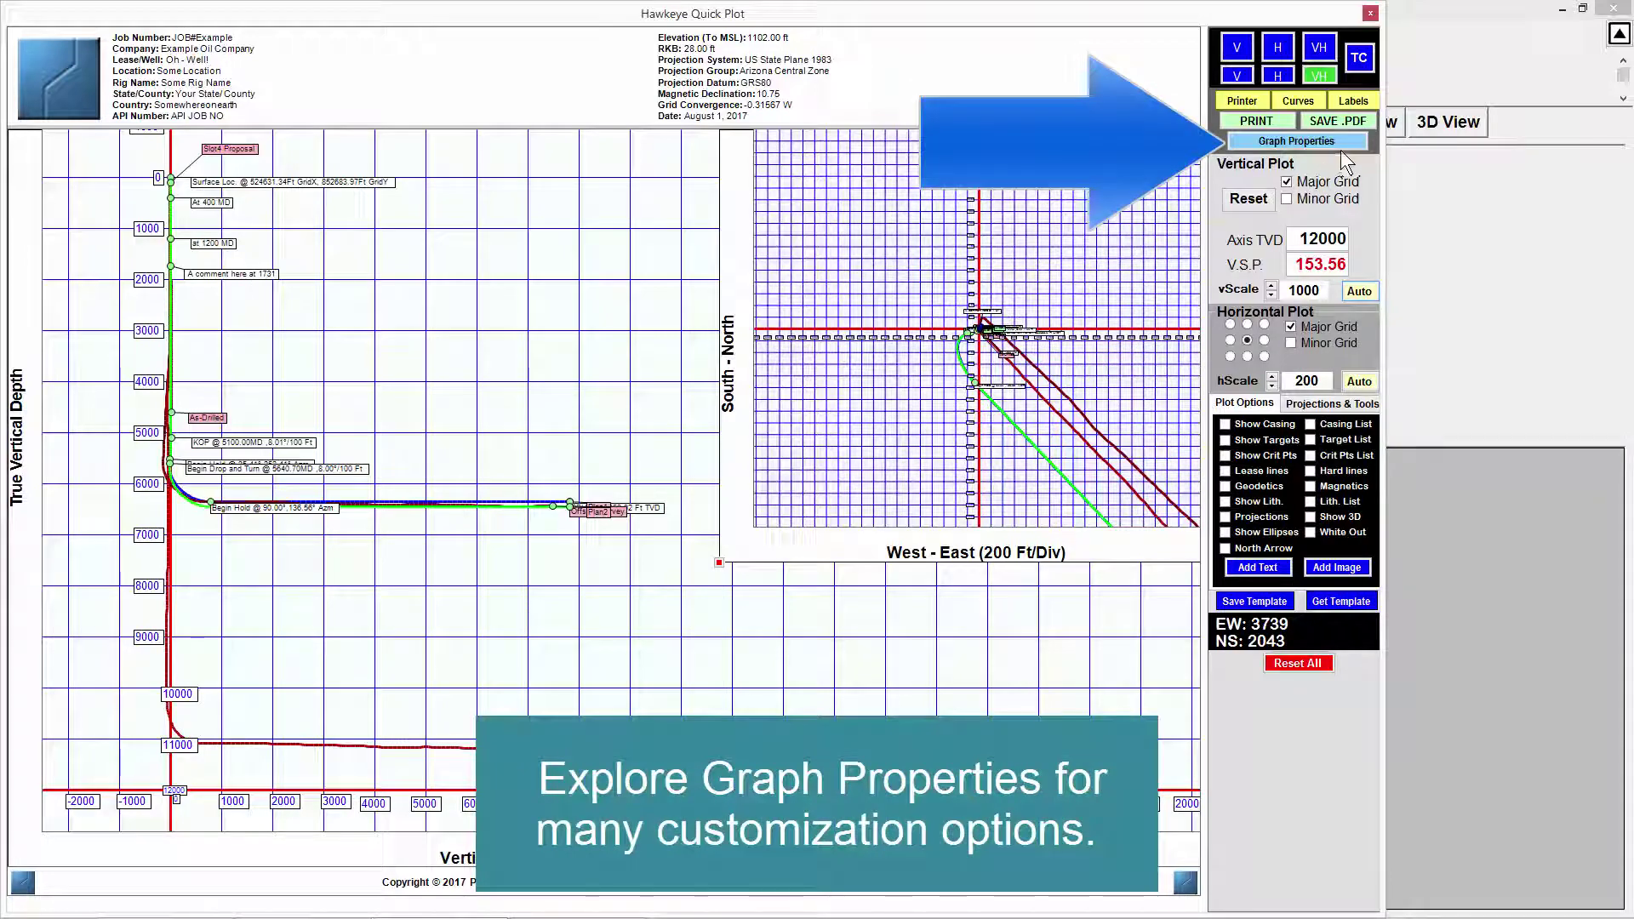
pyautogui.click(1343, 145)
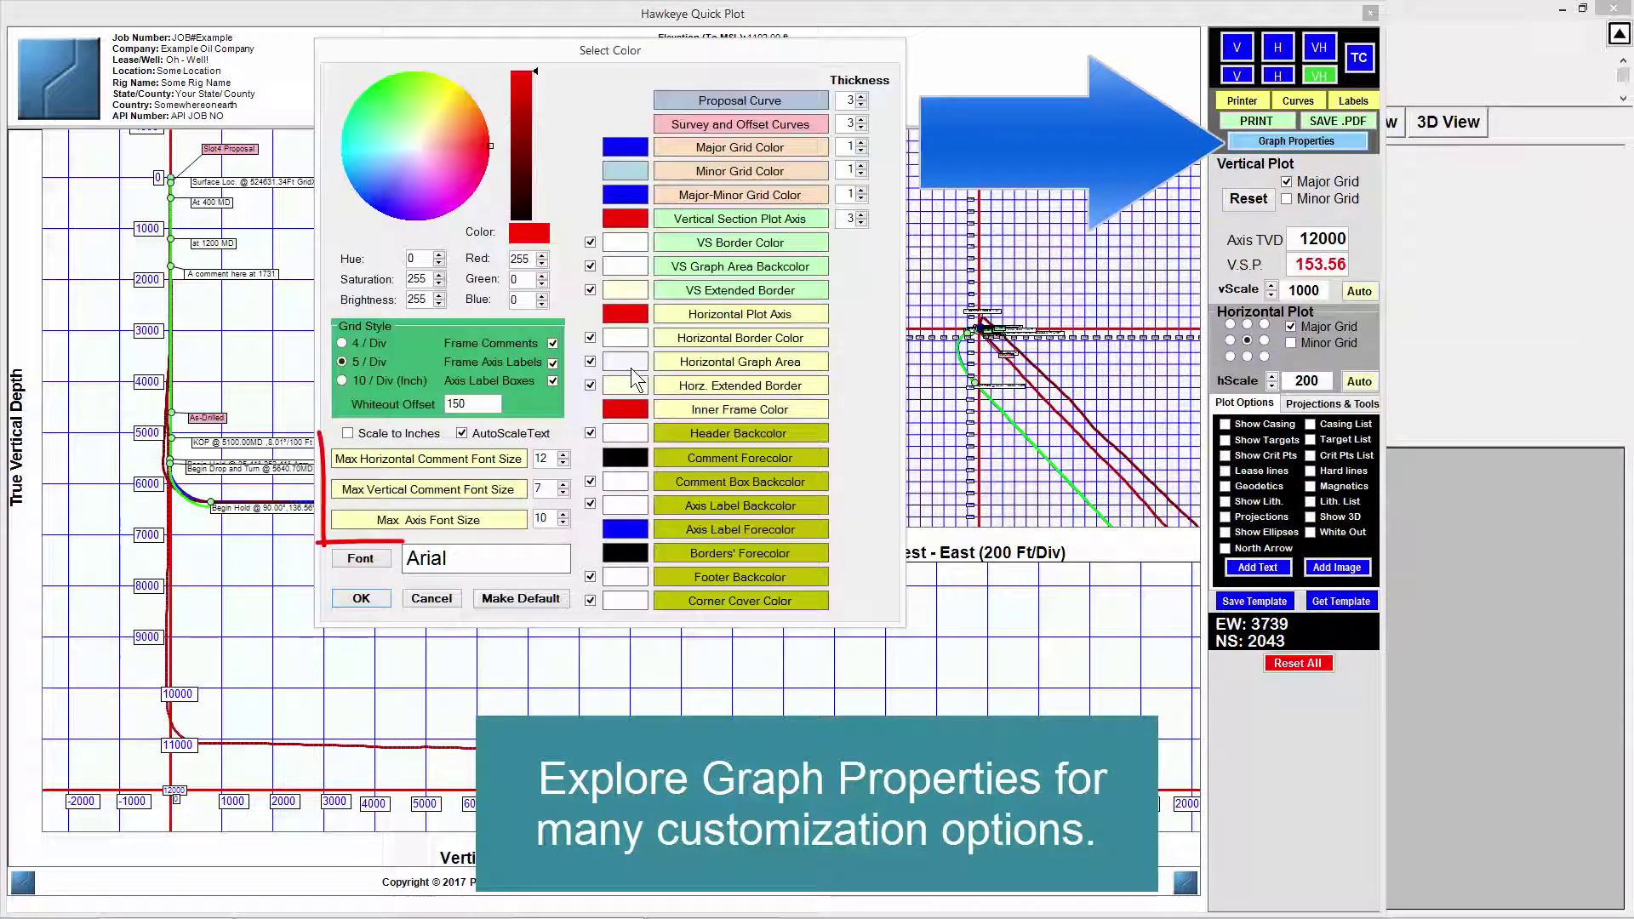
pyautogui.click(562, 483)
pyautogui.click(562, 484)
pyautogui.click(562, 483)
pyautogui.click(562, 483)
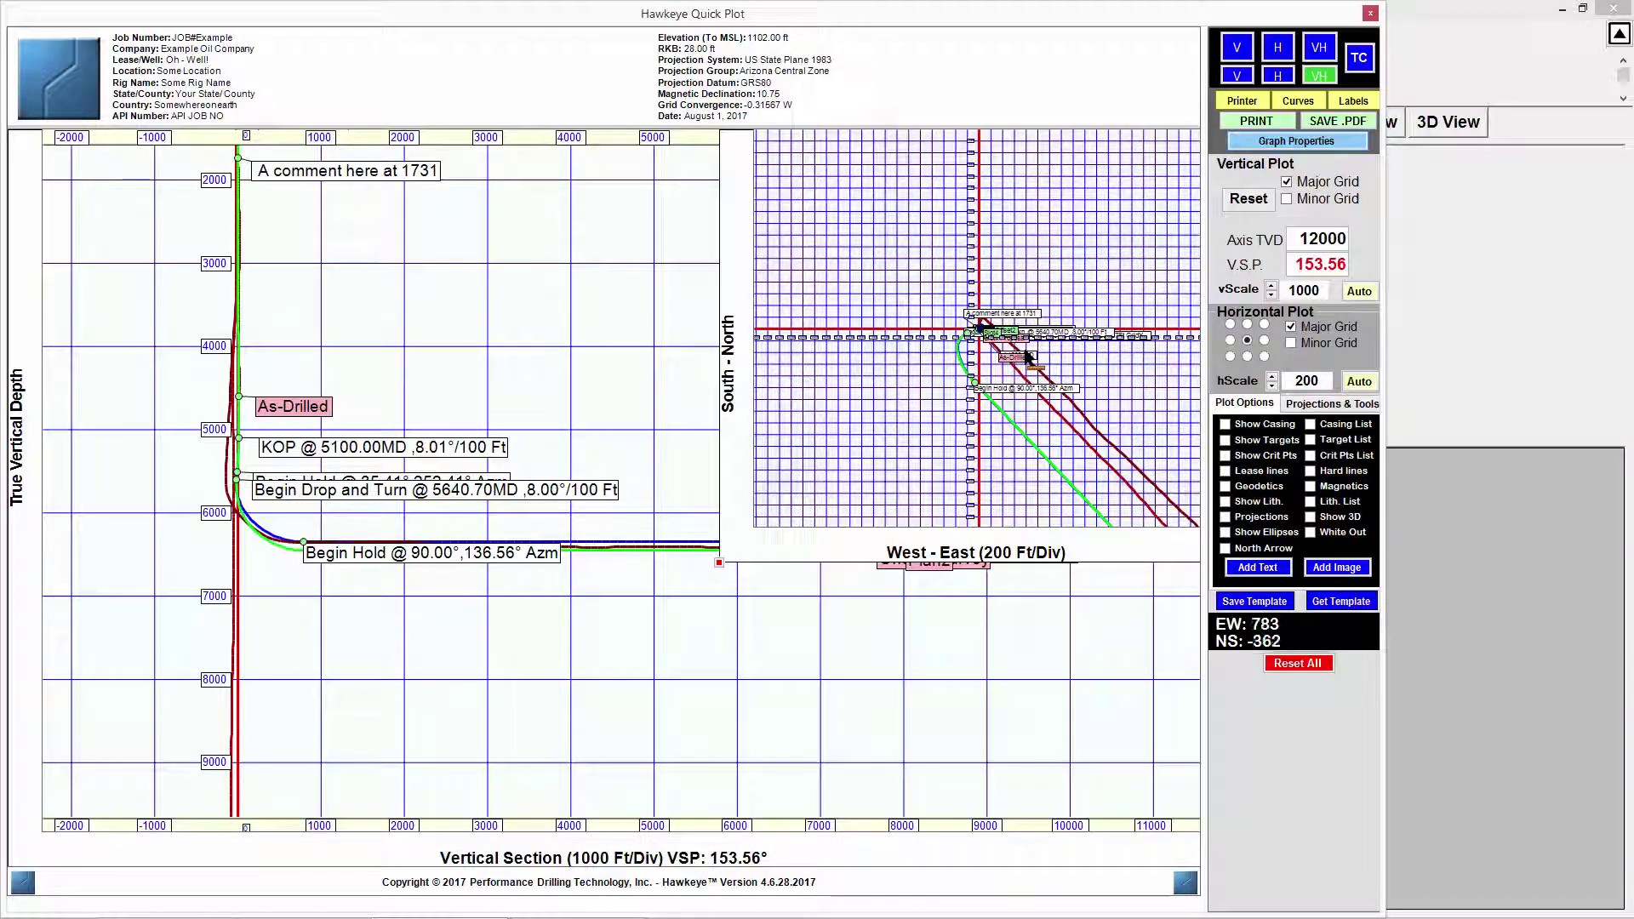
# - Display the casing list in the upper part of the vertical plot, and open and close its casing editor
pyautogui.scroll(3, 1013, 353)
pyautogui.scroll(5, 1016, 357)
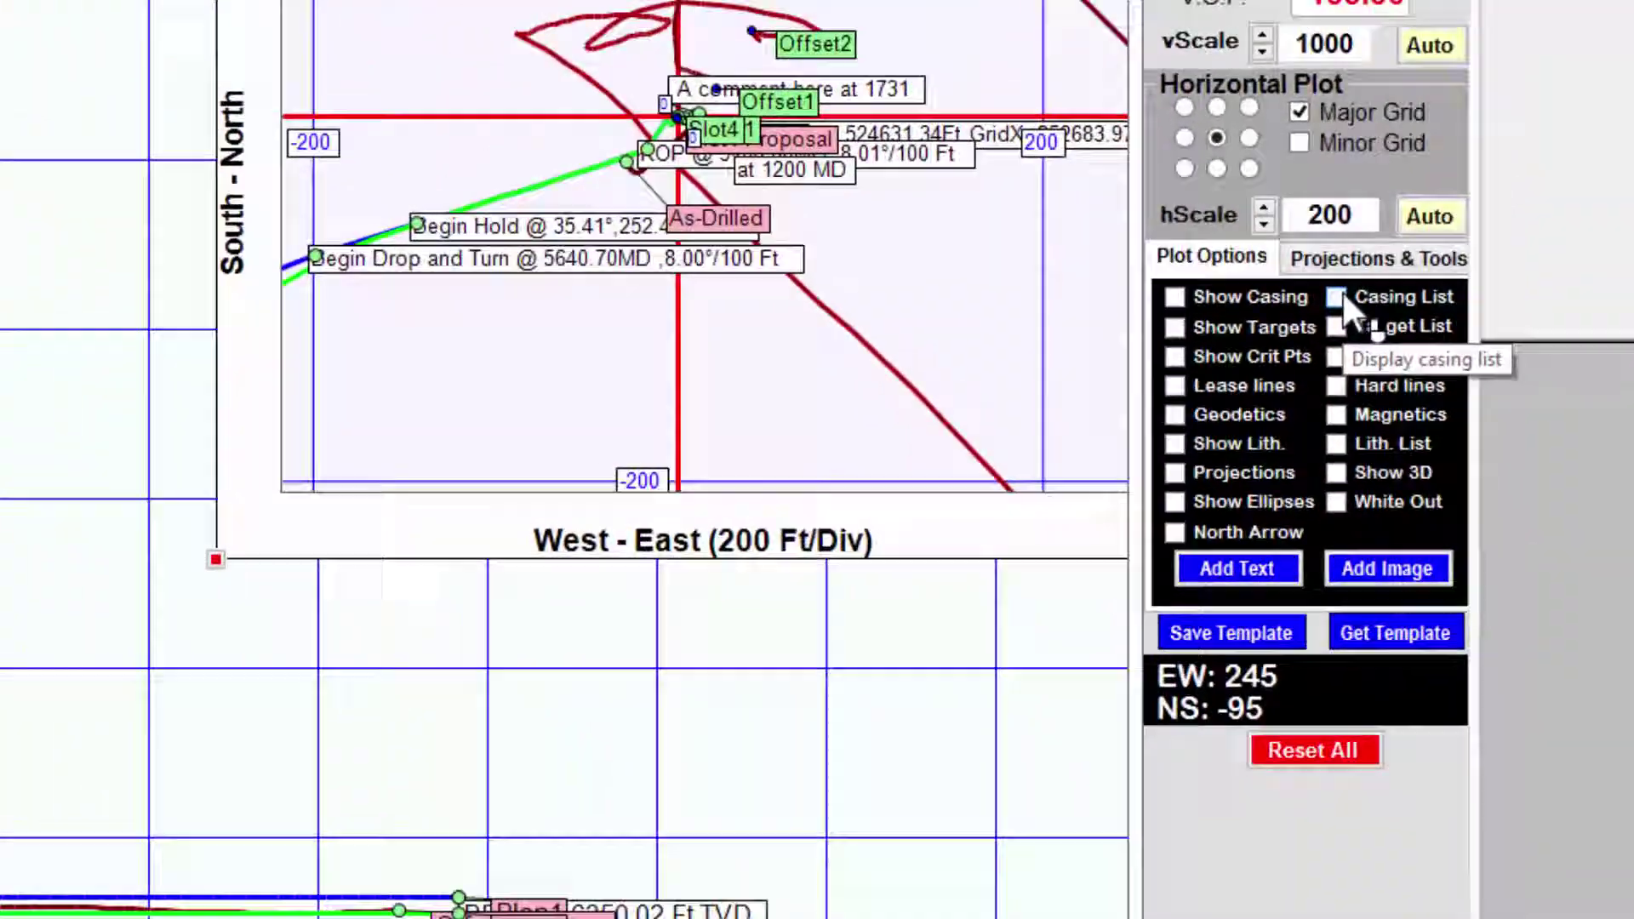
pyautogui.click(1336, 297)
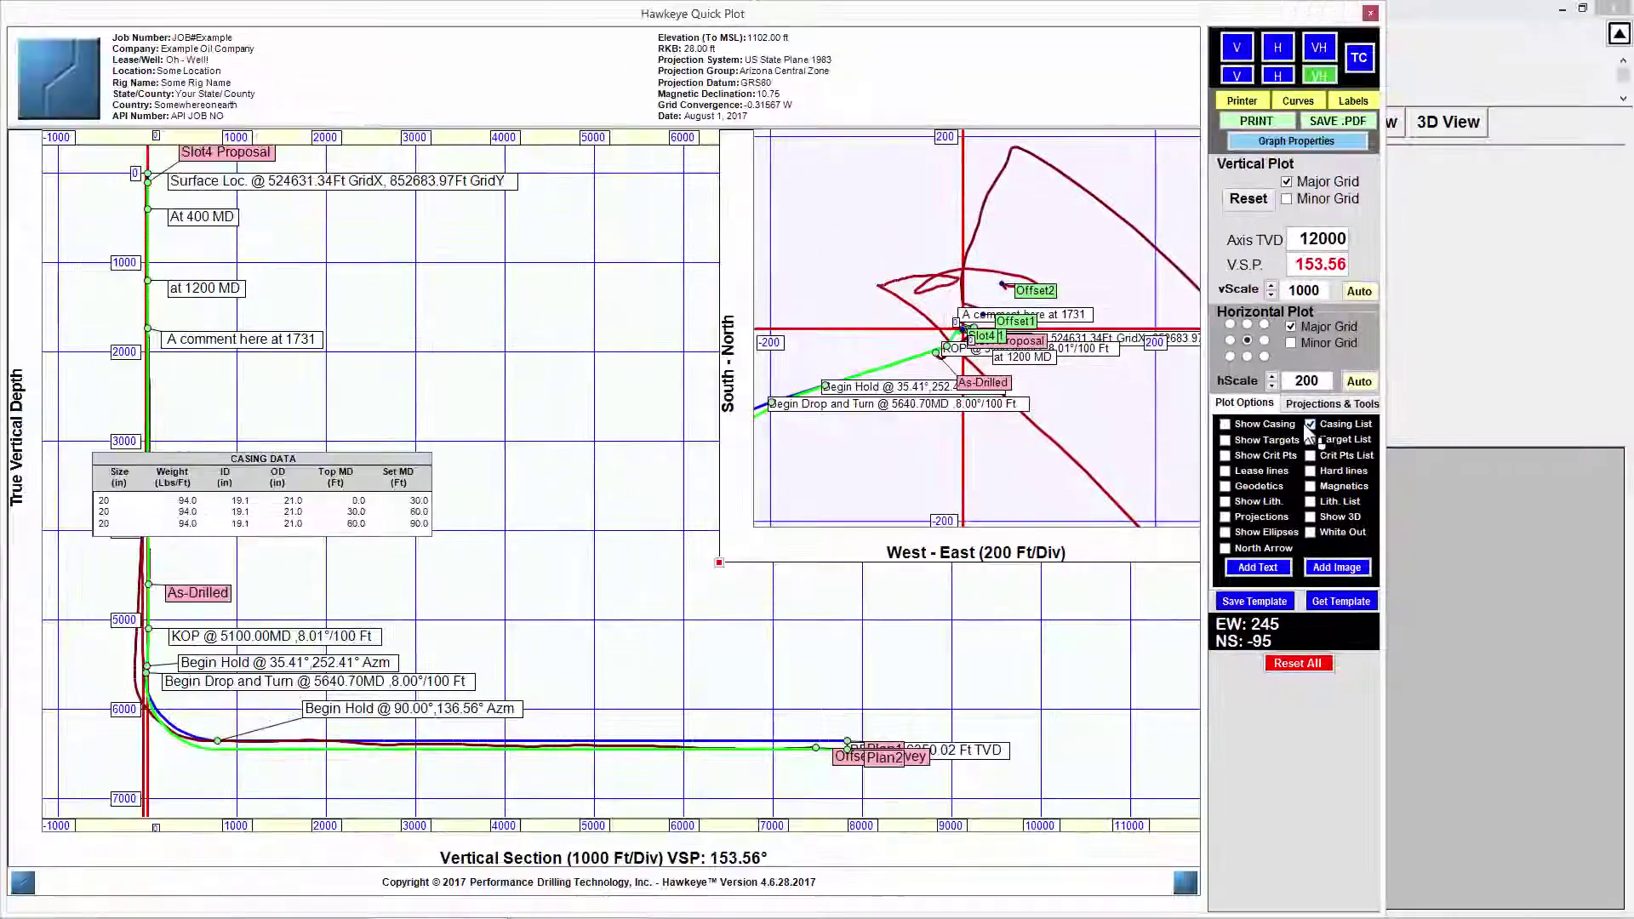
pyautogui.moveTo(595, 467); pyautogui.dragTo(620, 211)
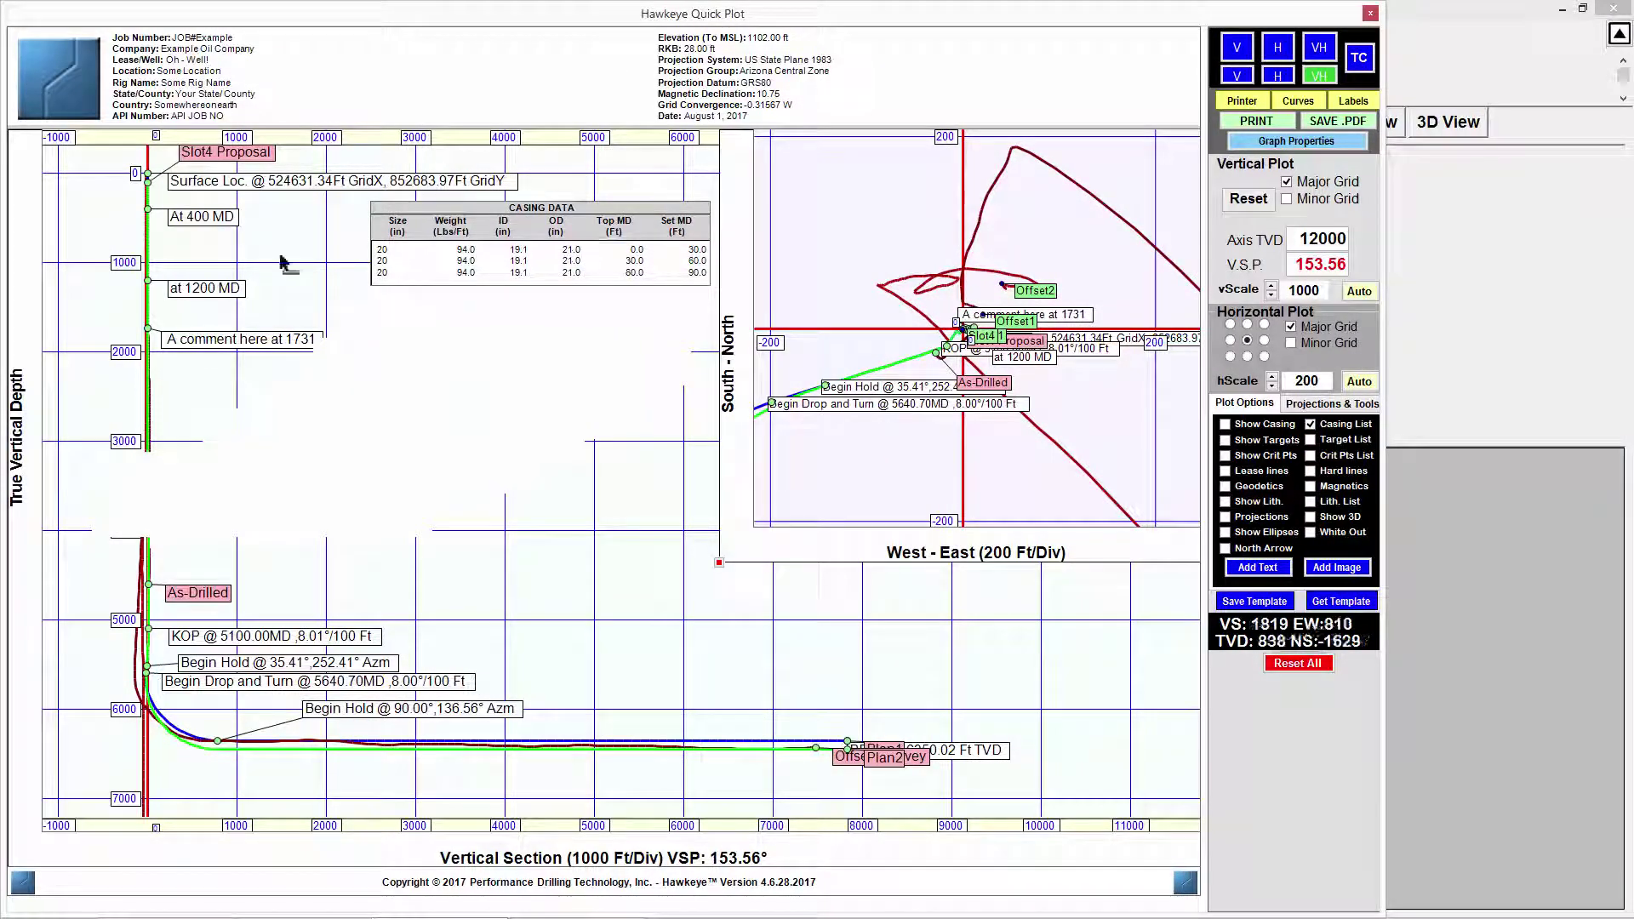
pyautogui.doubleClick(521, 240)
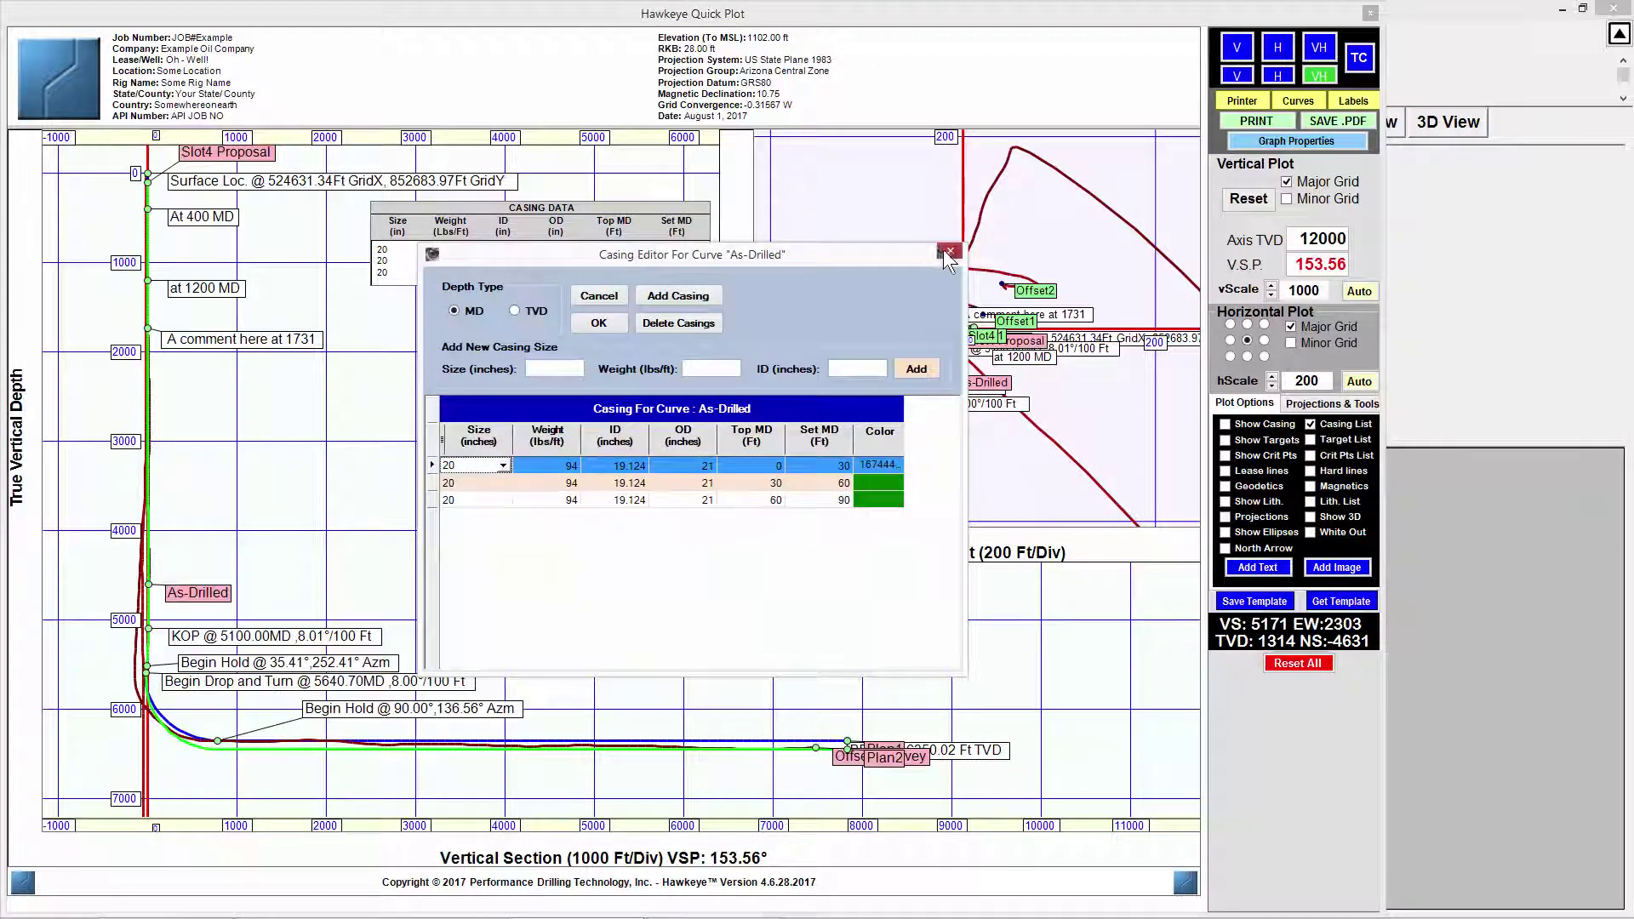
pyautogui.click(947, 250)
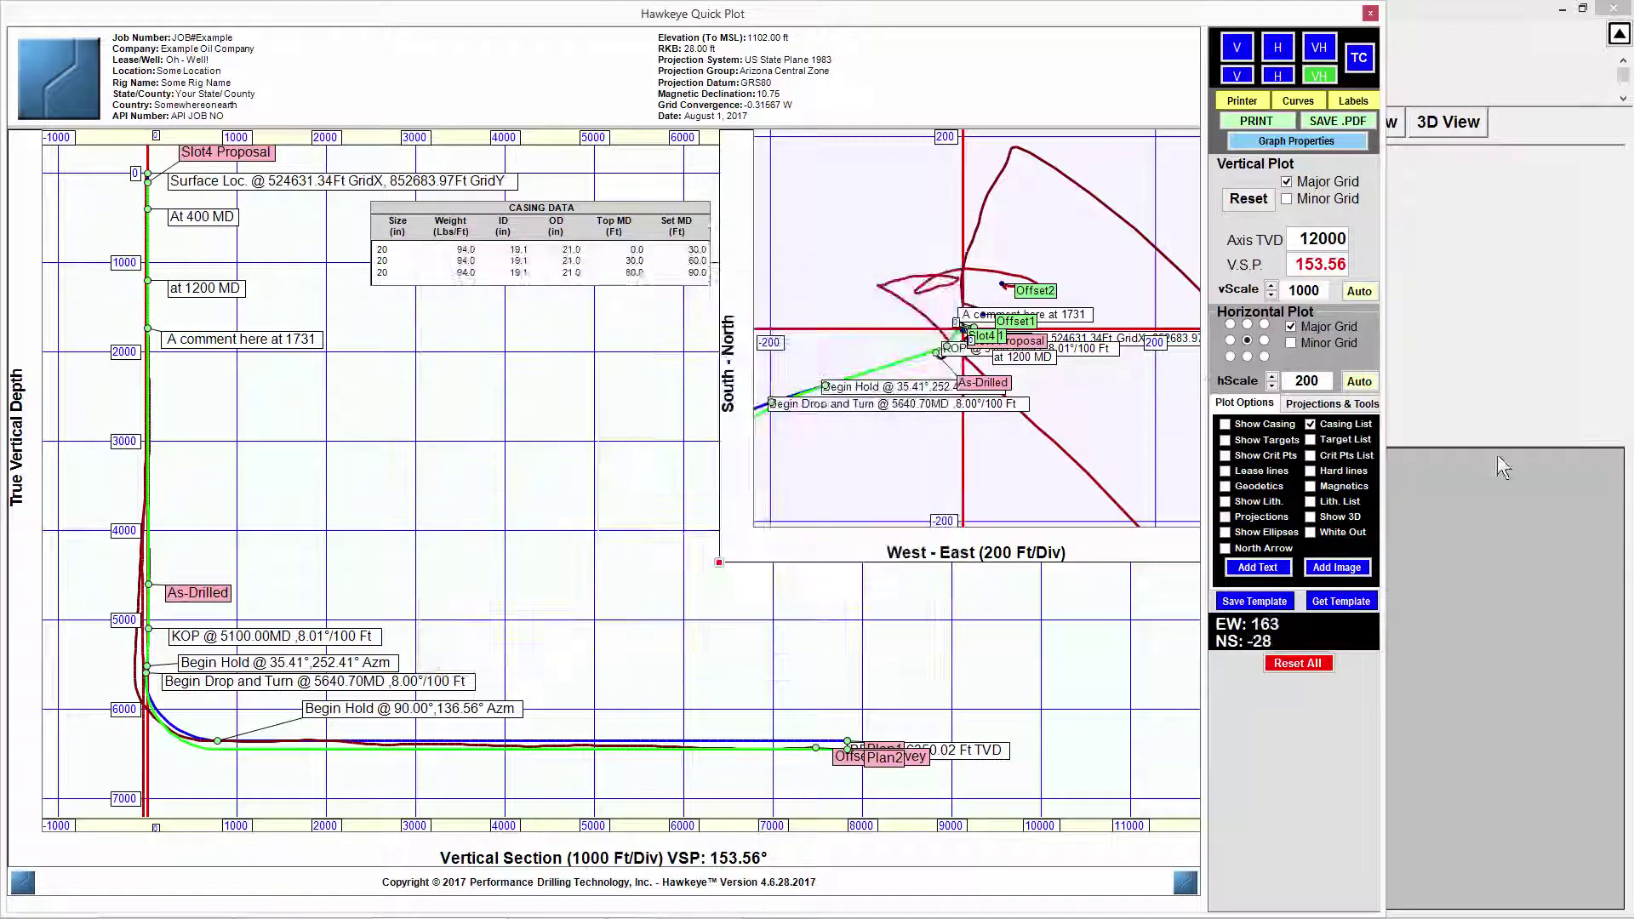
# - Display the lithology list directly below the casing table, and open and close its lithology editor
pyautogui.click(1310, 501)
pyautogui.moveTo(1106, 644); pyautogui.dragTo(604, 315)
pyautogui.doubleClick(526, 341)
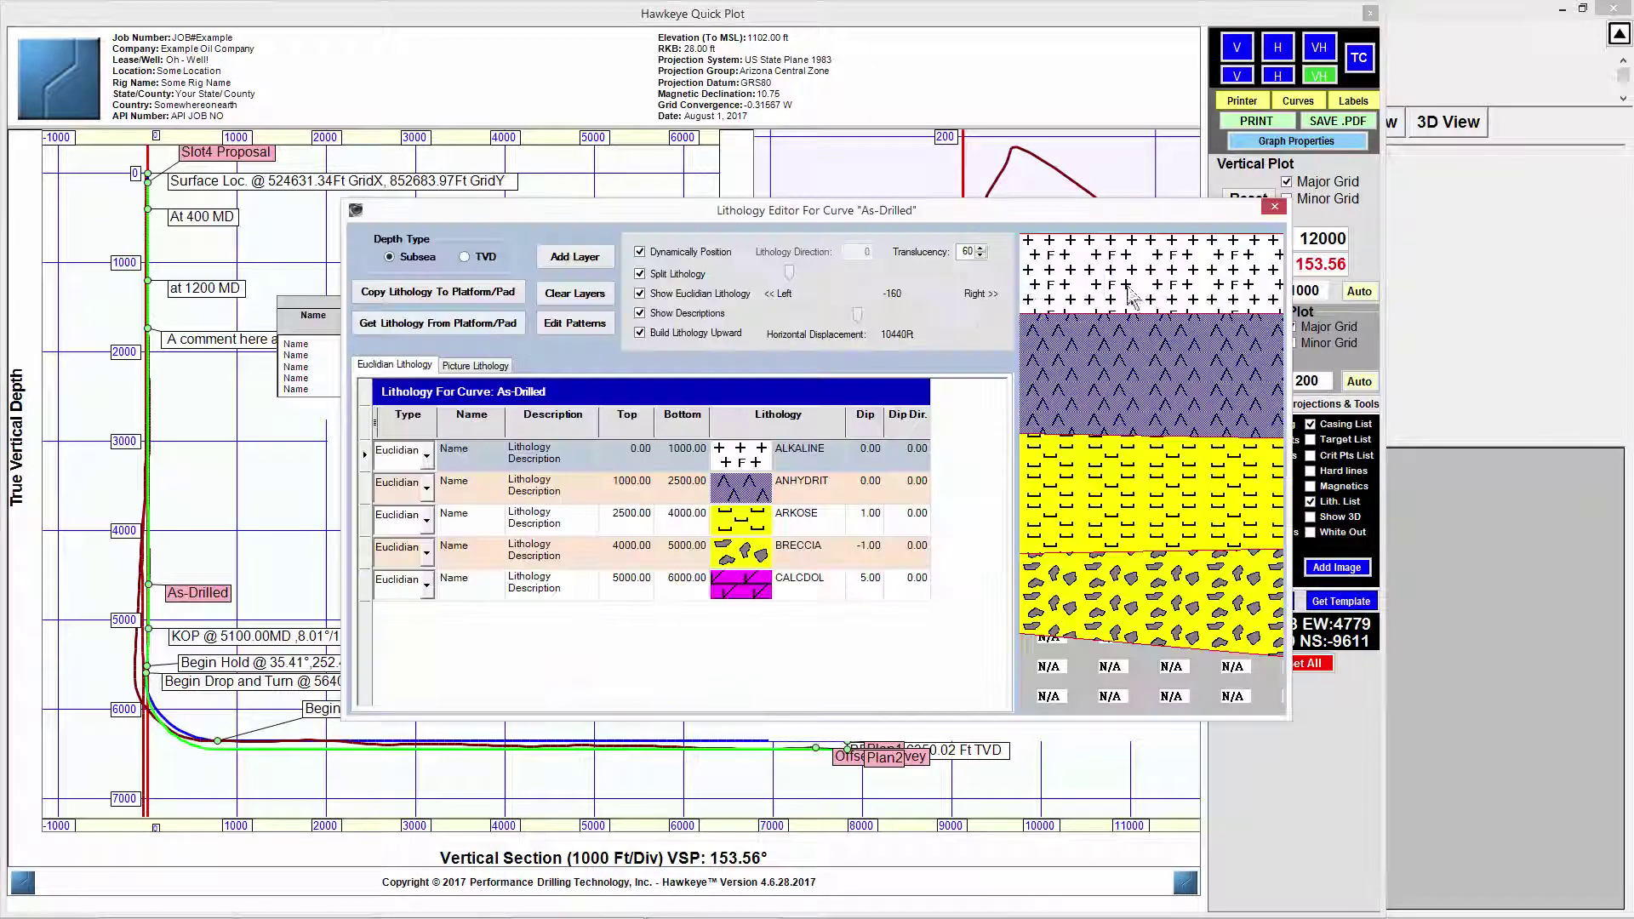
pyautogui.press('Escape')
# - Shorten the horizontal plot's inset frame and show the 3D view in the space beneath it
pyautogui.moveTo(719, 562); pyautogui.dragTo(716, 452)
pyautogui.click(1311, 517)
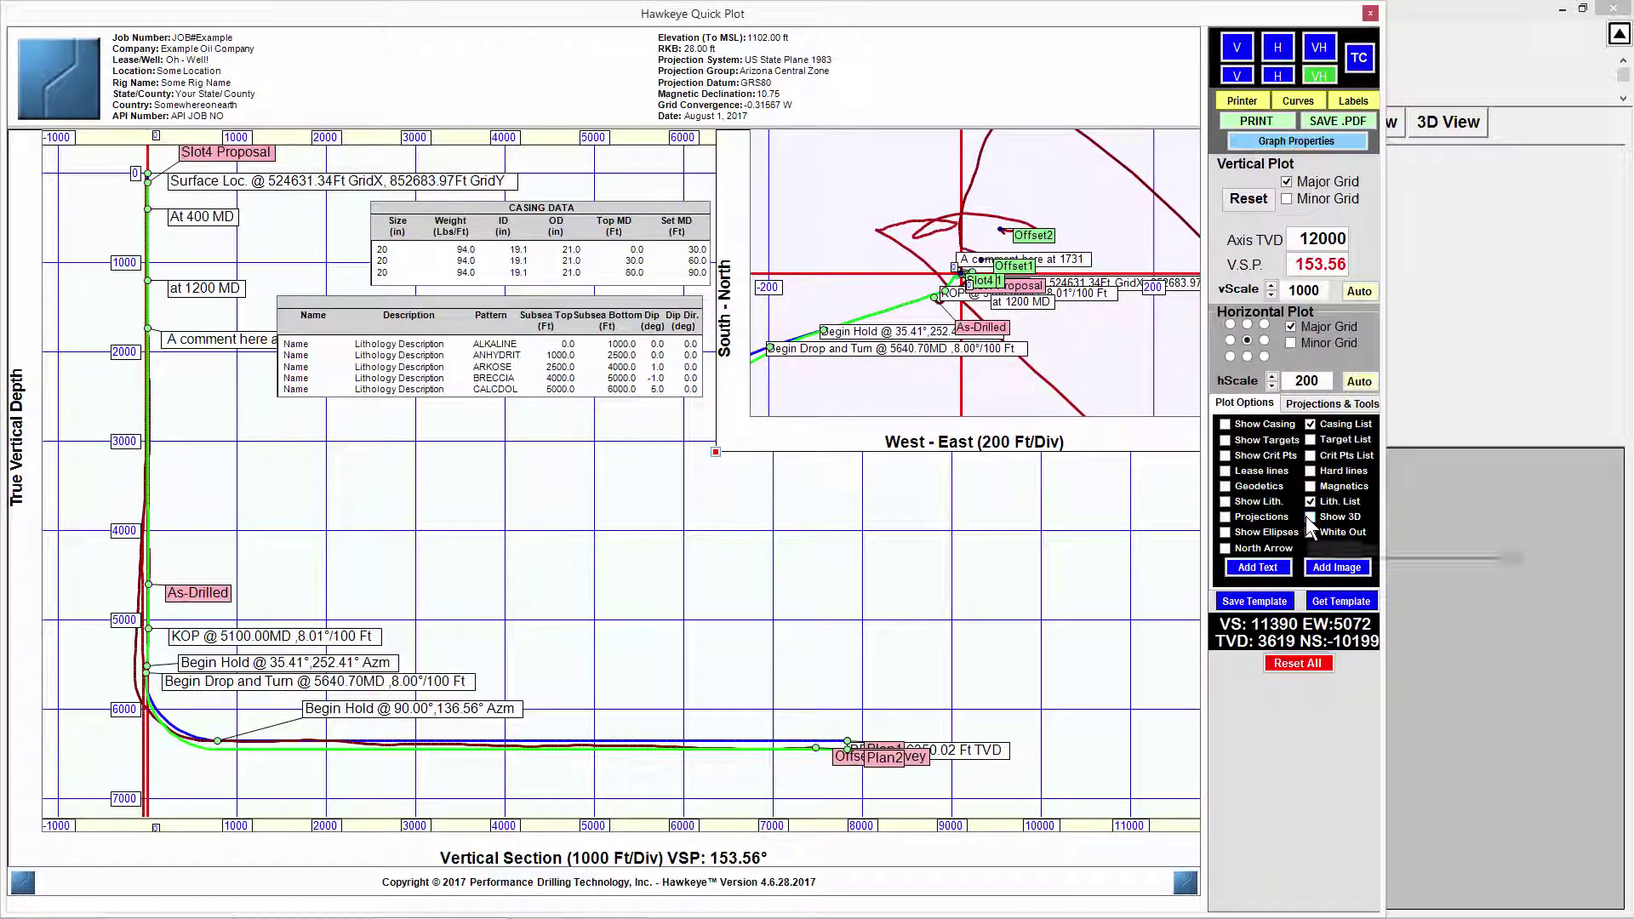
pyautogui.moveTo(835, 521); pyautogui.dragTo(835, 462)
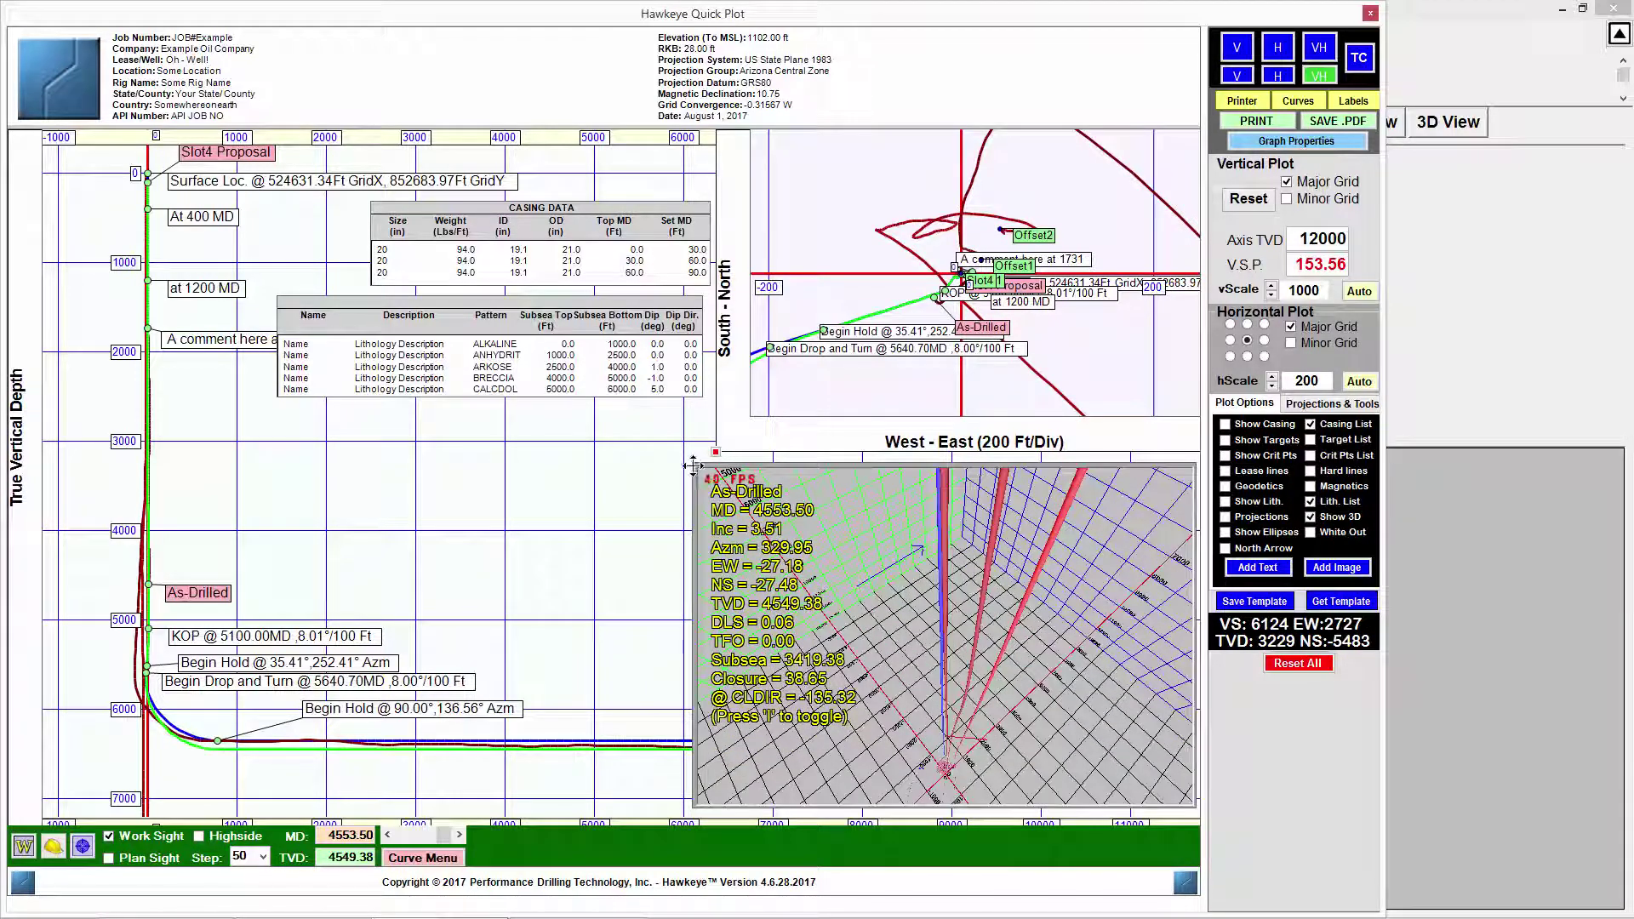
pyautogui.moveTo(655, 464)
pyautogui.mouseDown()
pyautogui.moveTo(484, 441)
pyautogui.moveTo(643, 458)
pyautogui.mouseUp()
# - Inspect the As-Drilled well in the 3D inset, toggling the sight and the 3D info text off and on
pyautogui.scroll(-1, 944, 634)
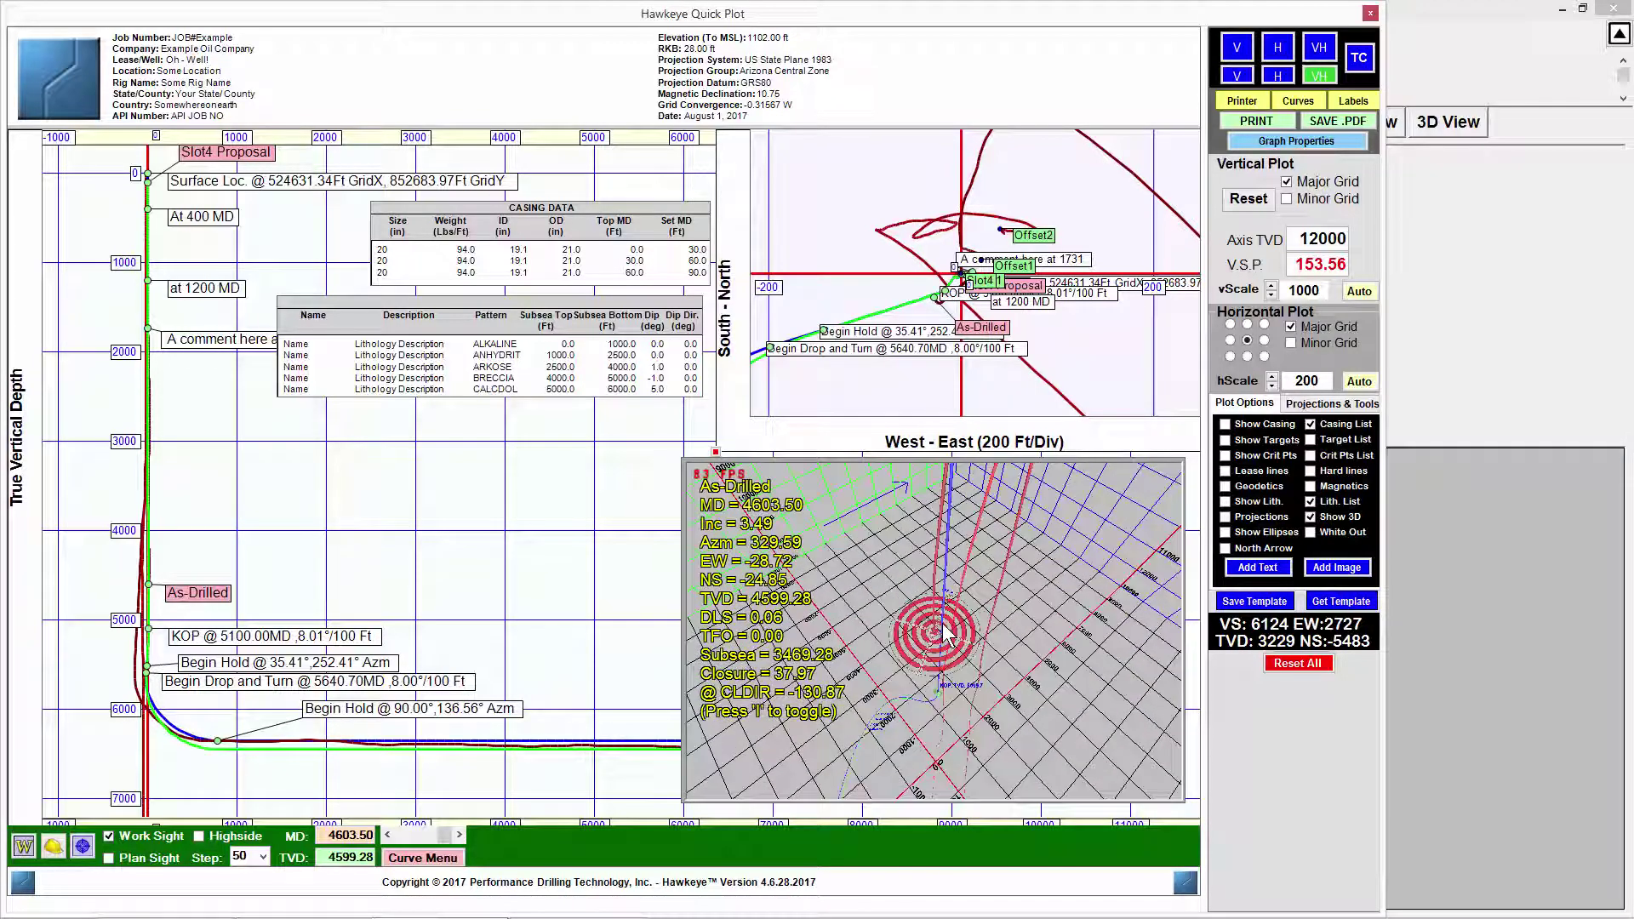
pyautogui.moveTo(845, 585)
pyautogui.mouseDown()
pyautogui.moveTo(959, 464)
pyautogui.moveTo(860, 568)
pyautogui.mouseUp()
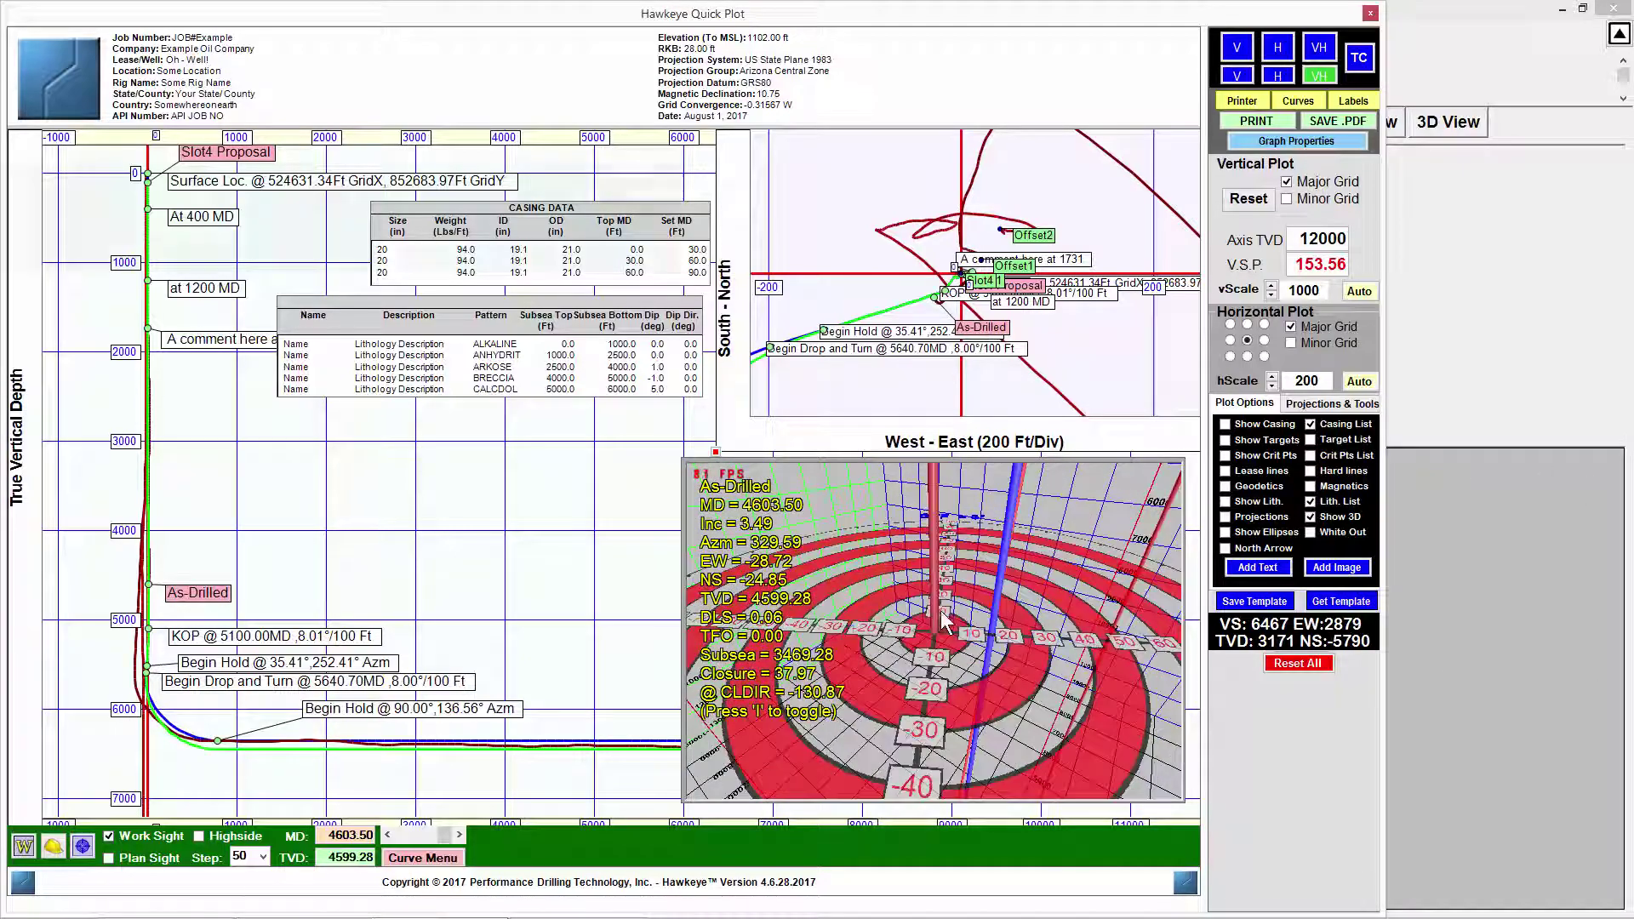
pyautogui.press('space')
pyautogui.press('space')
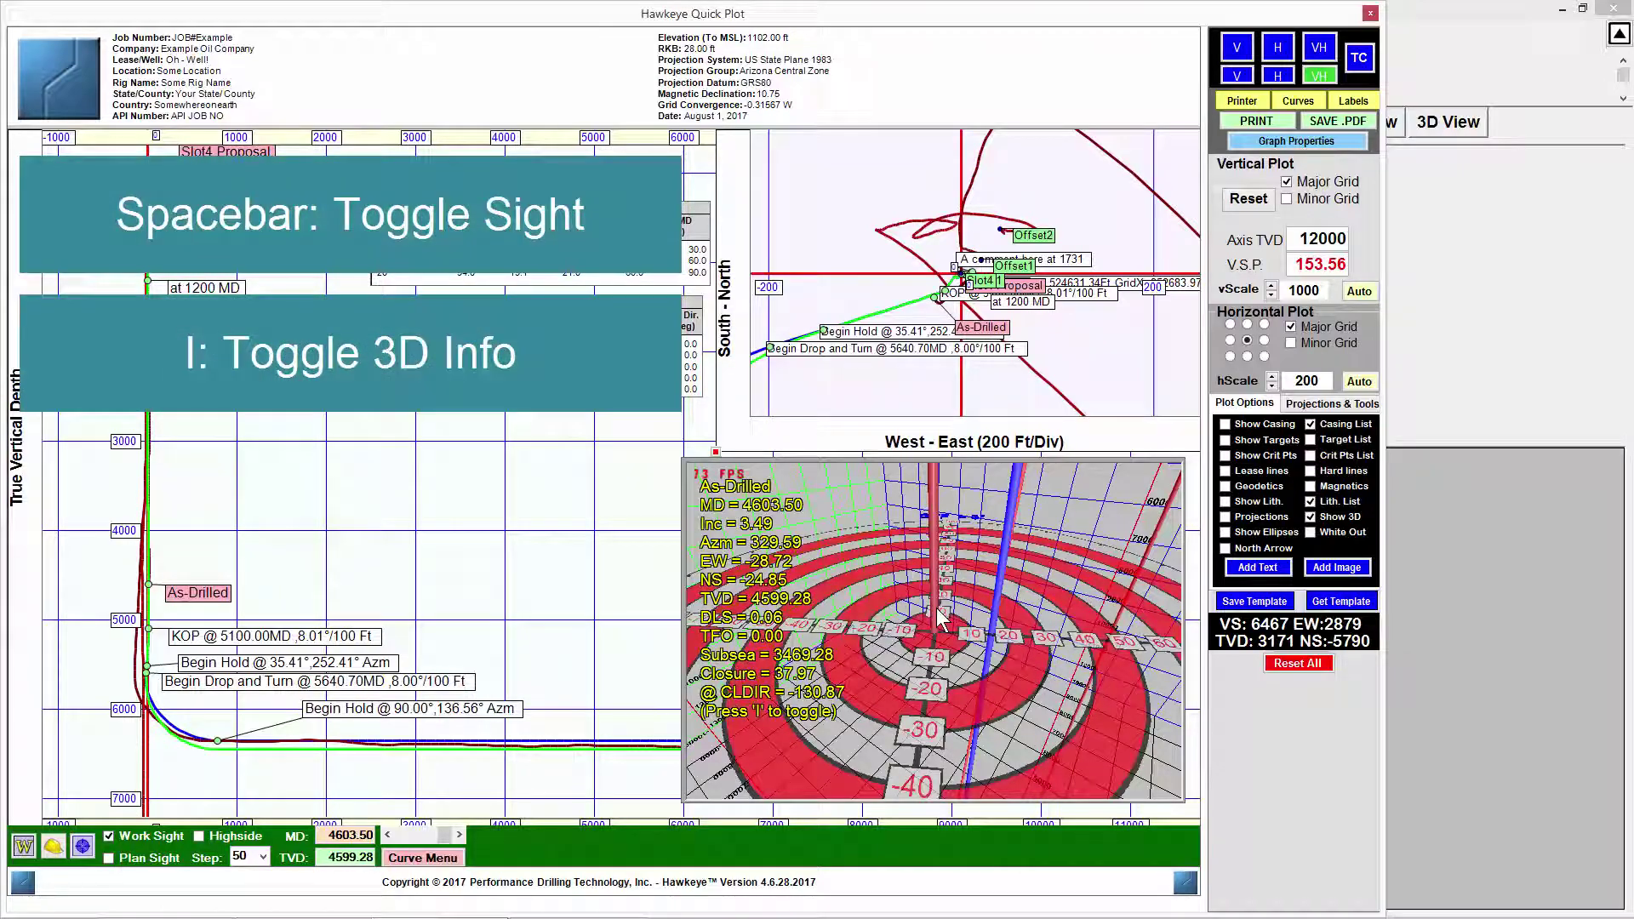
pyautogui.press('i')
pyautogui.press('i')
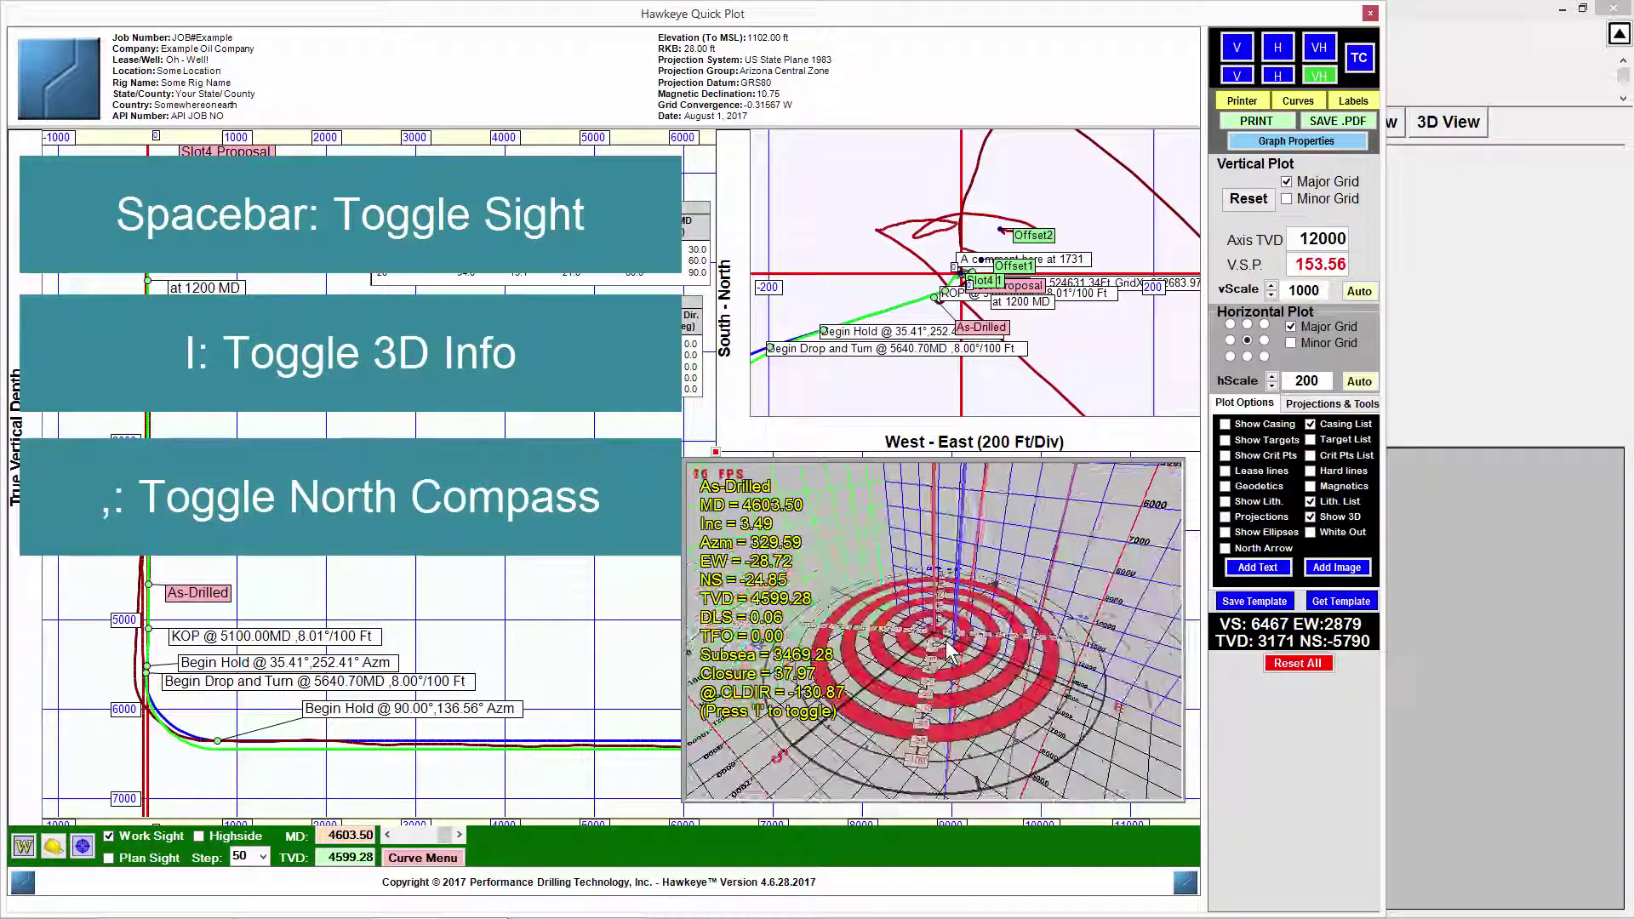
# - Cycle the 3D inset's sight display until both the work sight and the plan sight are shown
pyautogui.press('space')
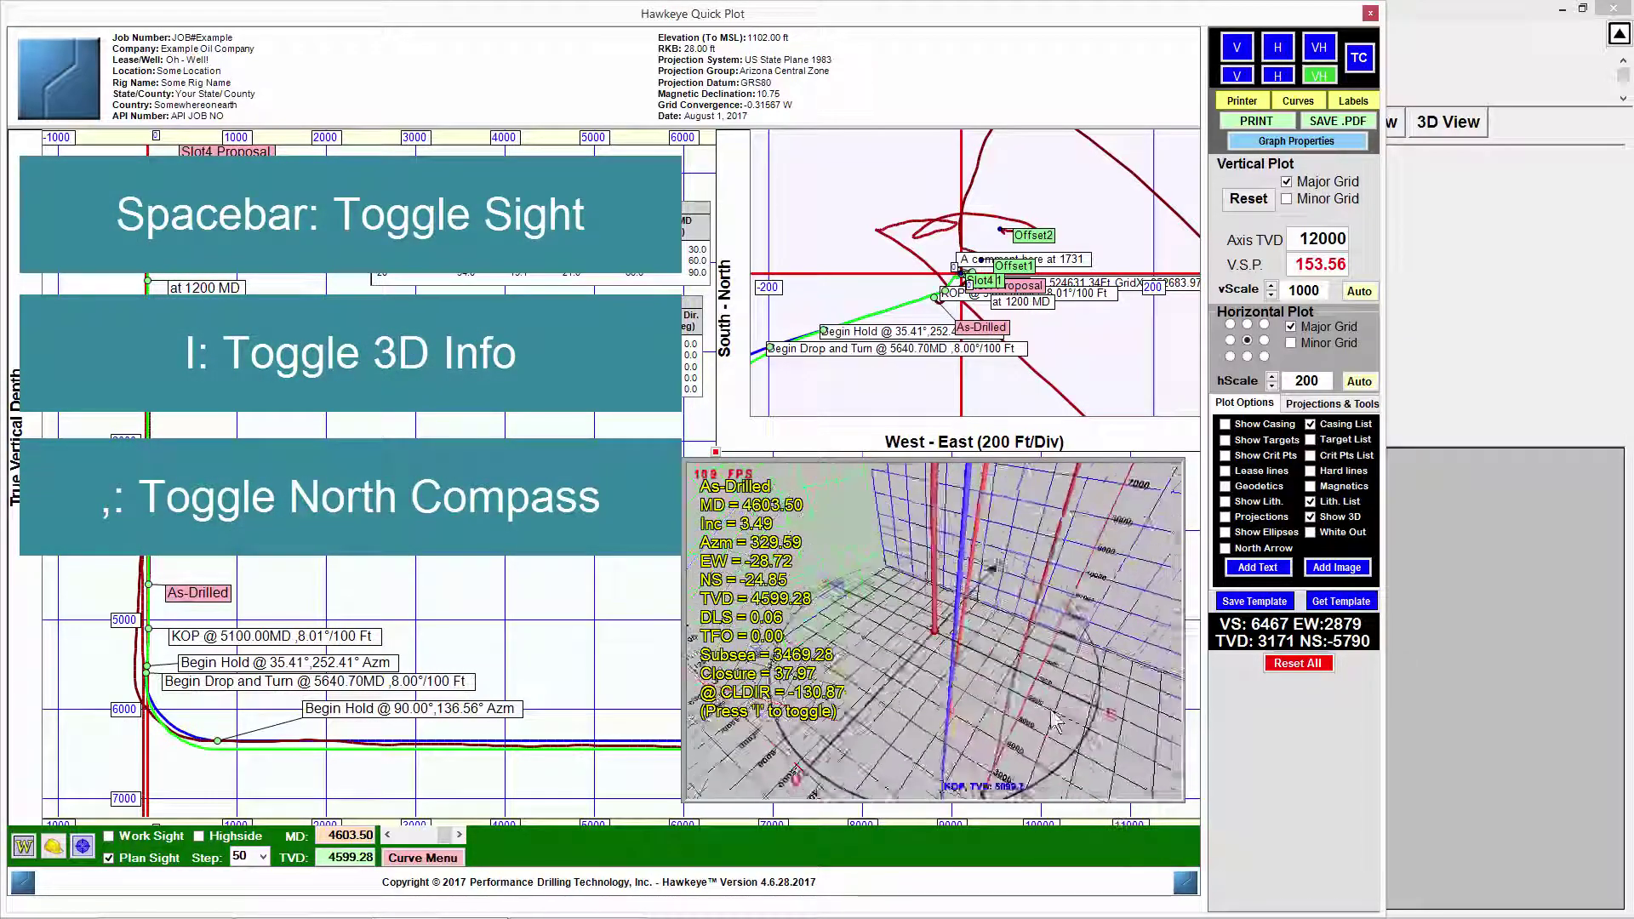
pyautogui.scroll(3, 962, 646)
pyautogui.press('space')
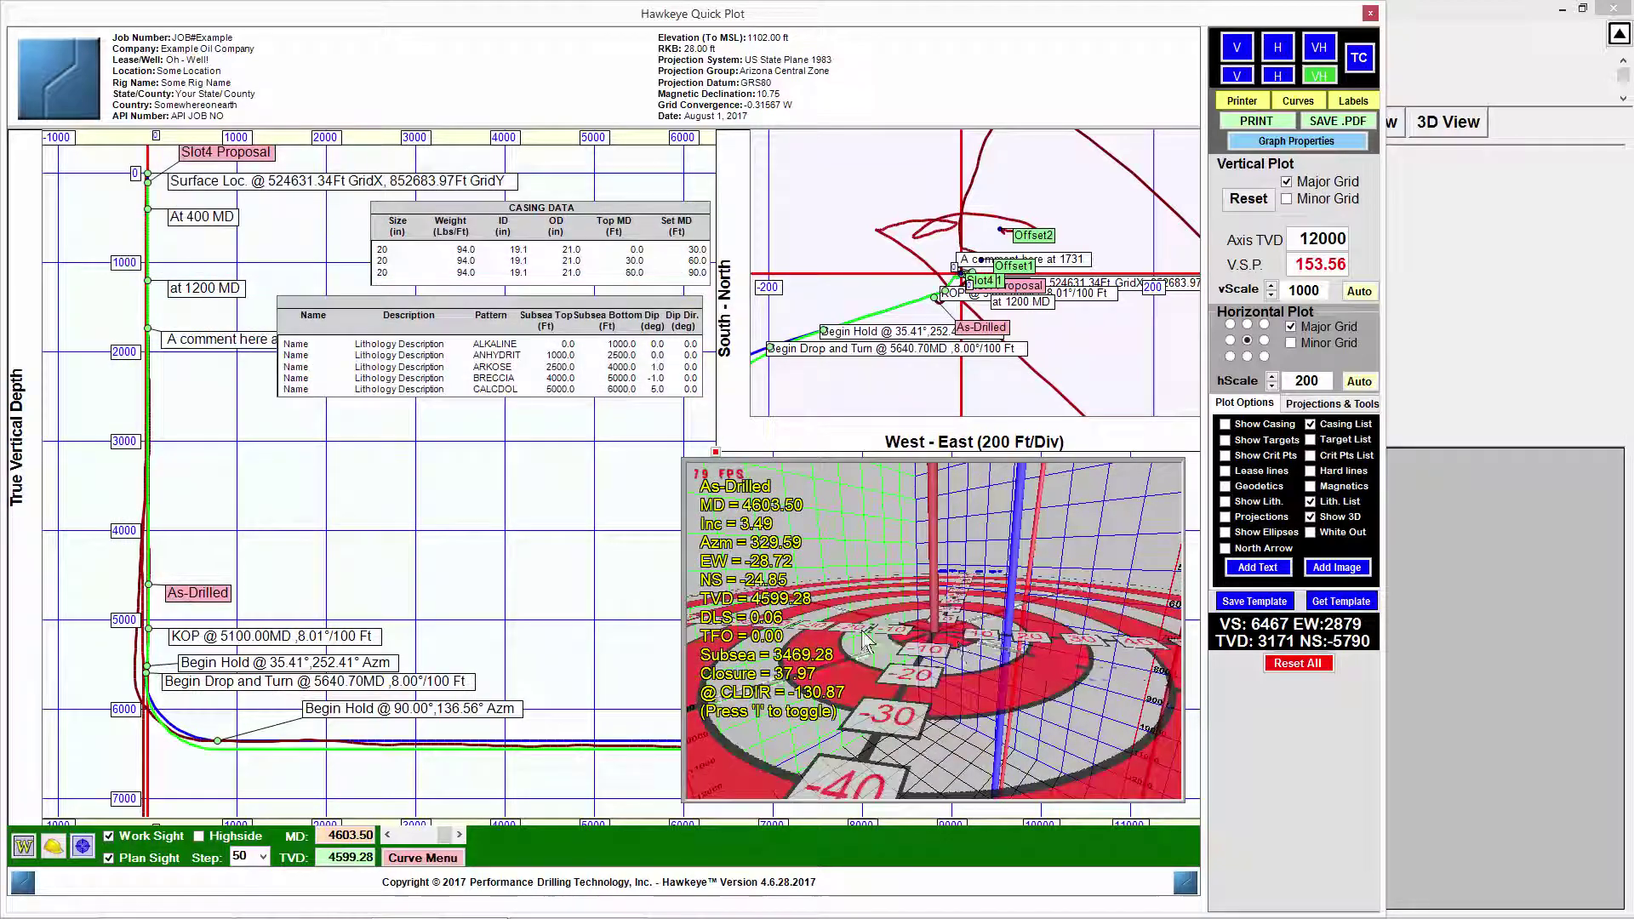
pyautogui.moveTo(1128, 602); pyautogui.dragTo(675, 685)
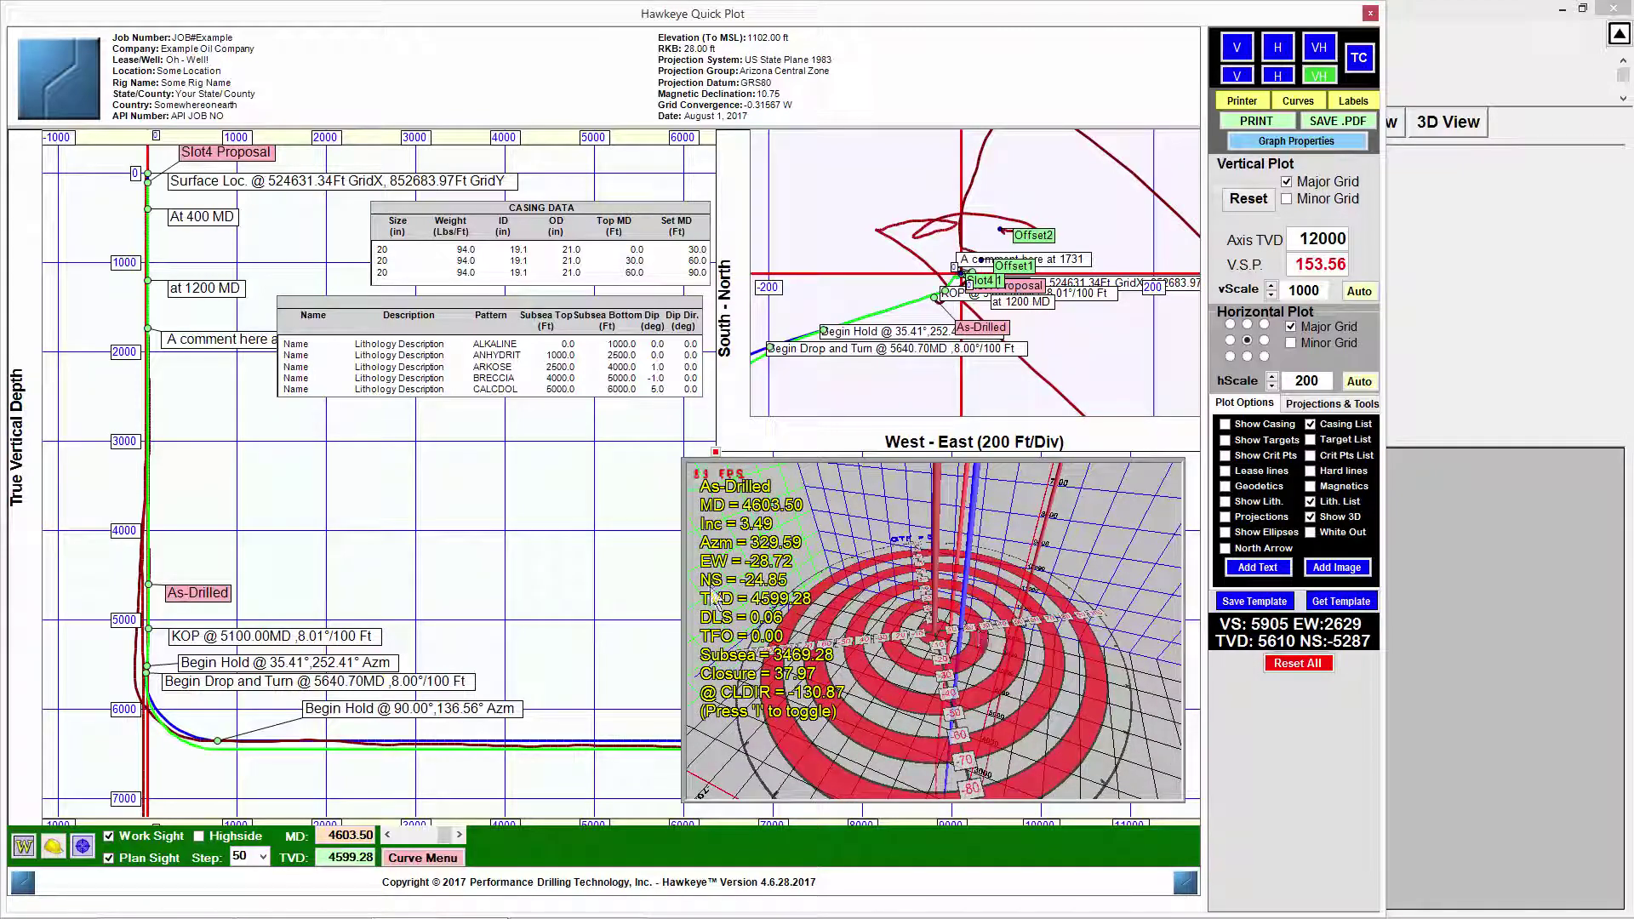